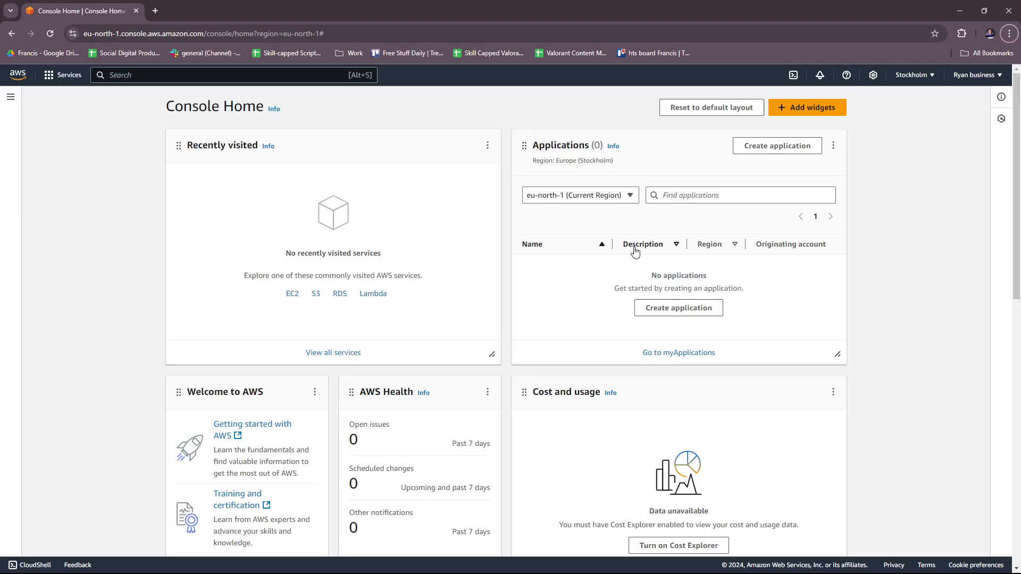
Look through the Console Home widgets, including applications, AWS Health, cost and usage, solutions, security, announcements and blog posts
scroll(570, 268, "down", 2)
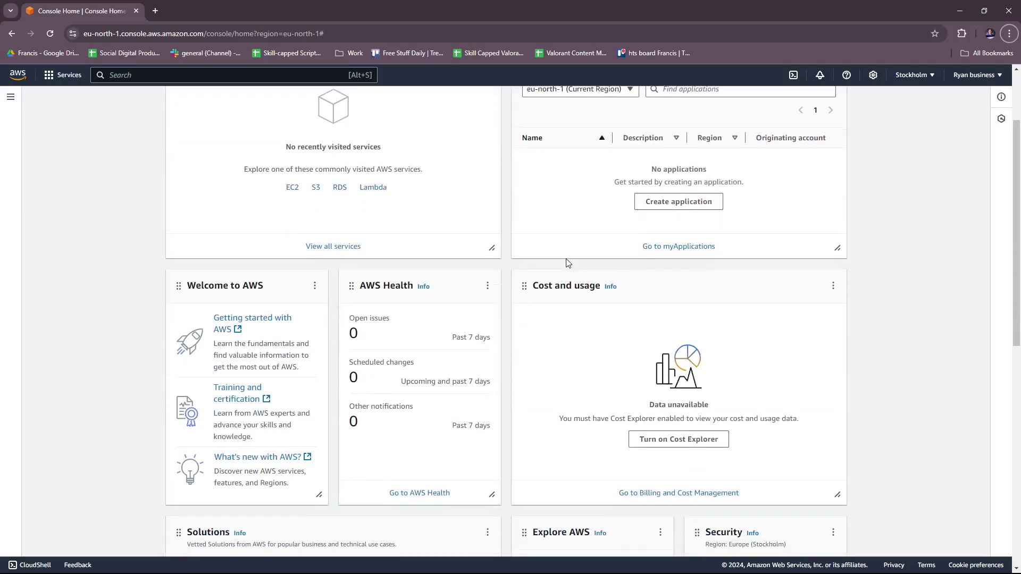
scroll(570, 268, "up", 1)
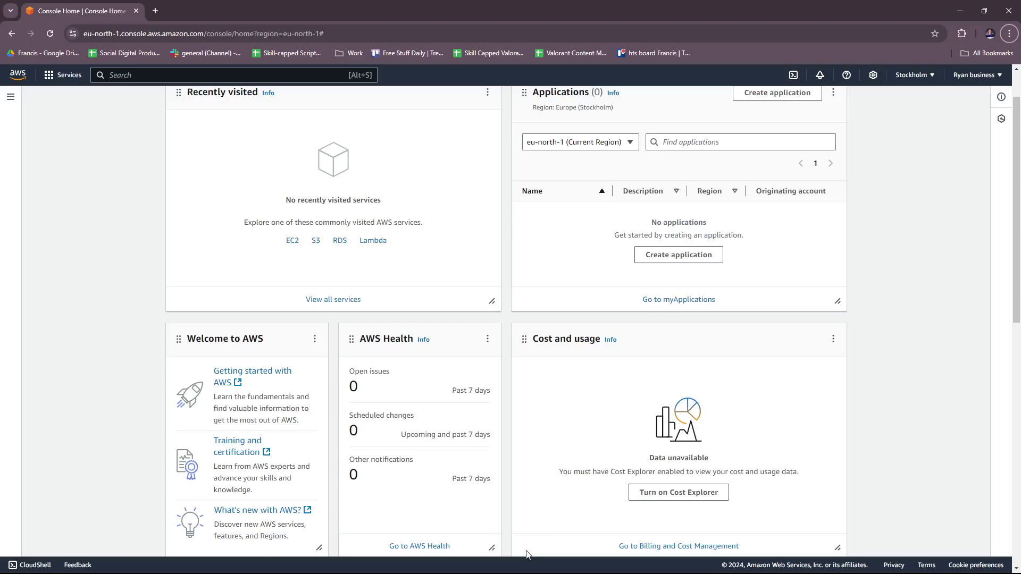
scroll(626, 408, "up", 1)
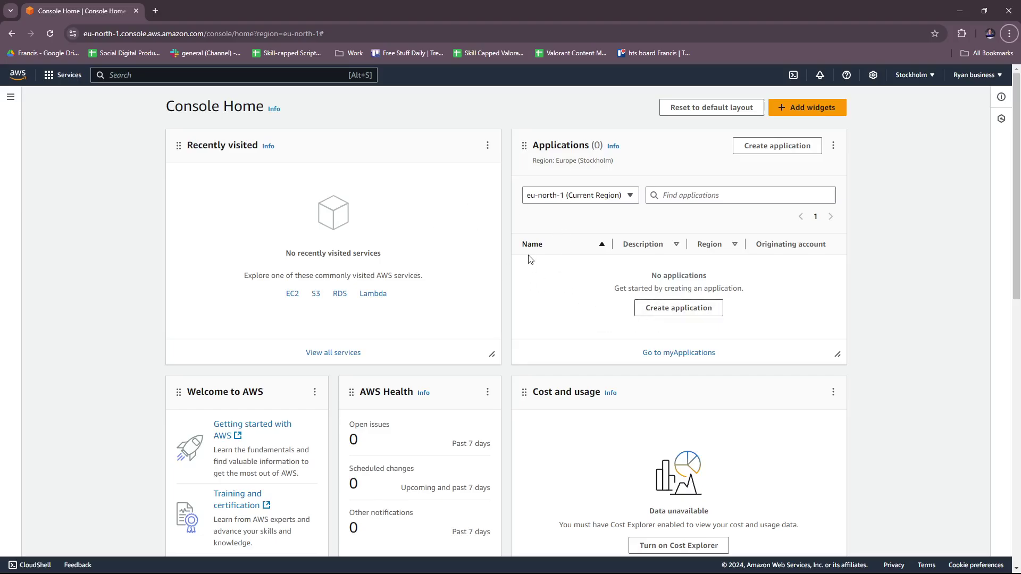
scroll(472, 255, "down", 2)
scroll(481, 280, "up", 2)
left_click(1008, 33)
scroll(816, 333, "down", 4)
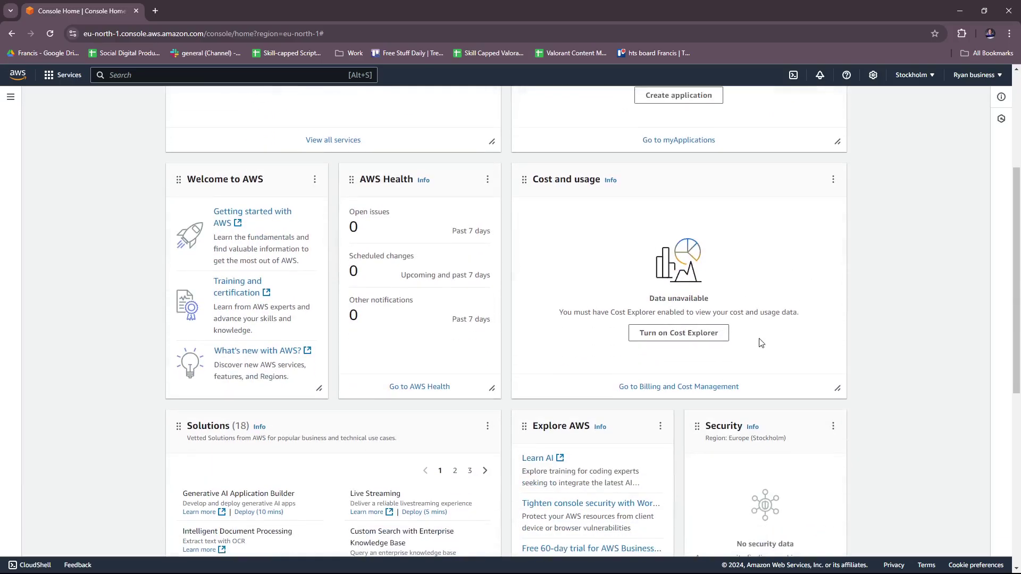
scroll(762, 343, "up", 4)
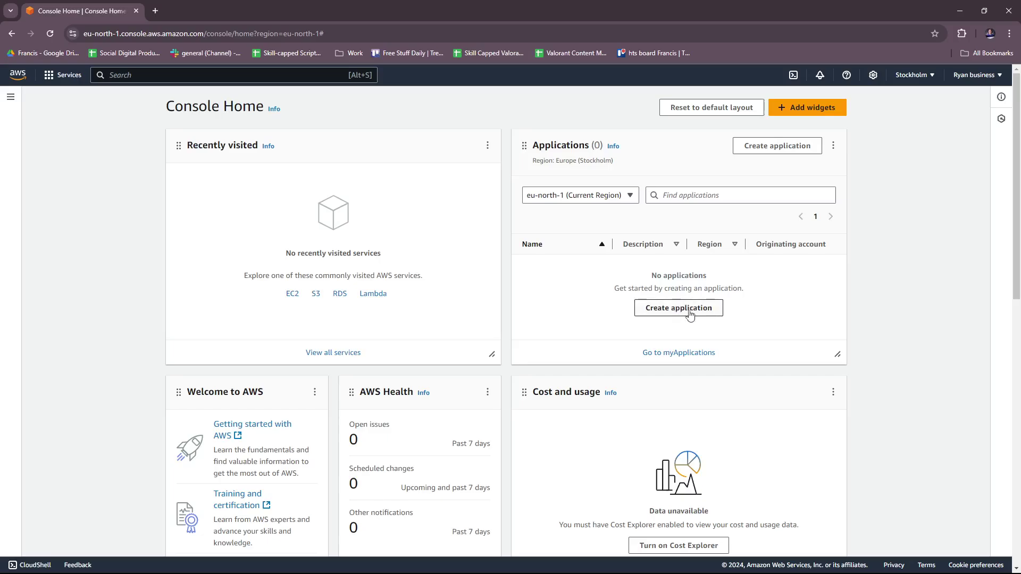
scroll(678, 295, "down", 2)
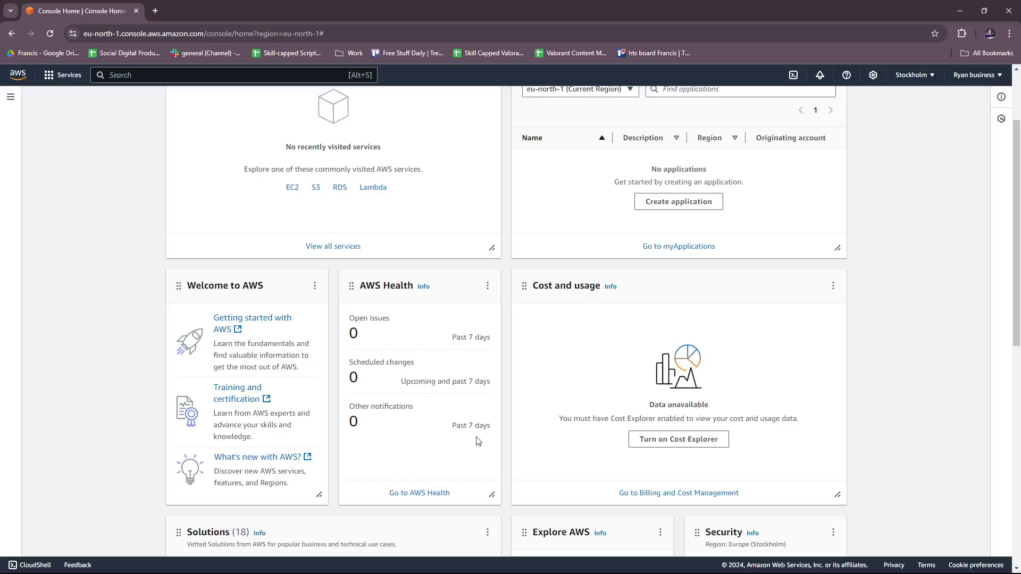
scroll(665, 321, "down", 1)
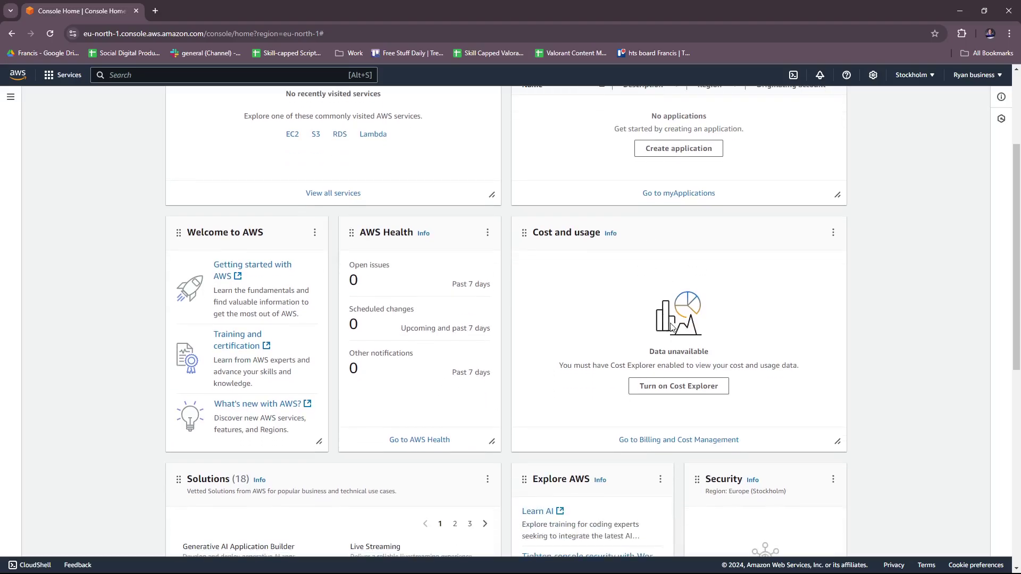
scroll(702, 351, "down", 1)
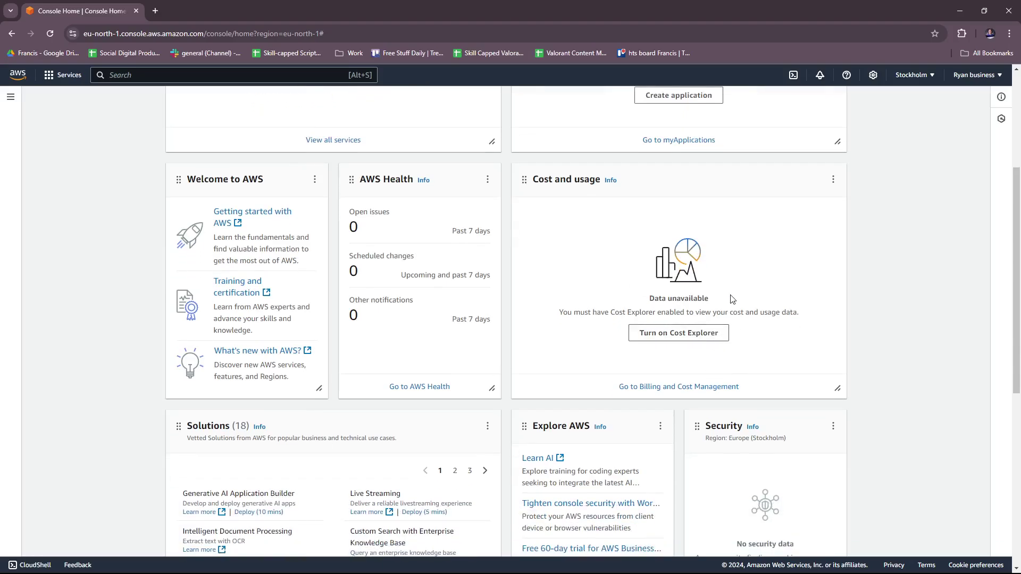
scroll(744, 290, "down", 2)
scroll(744, 289, "down", 1)
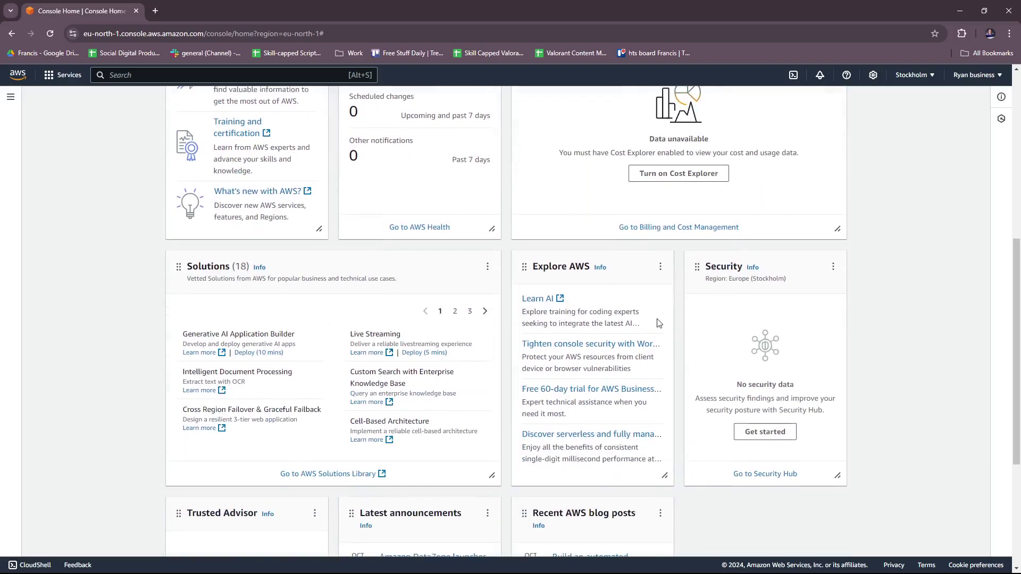
scroll(744, 303, "down", 1)
scroll(788, 298, "down", 3)
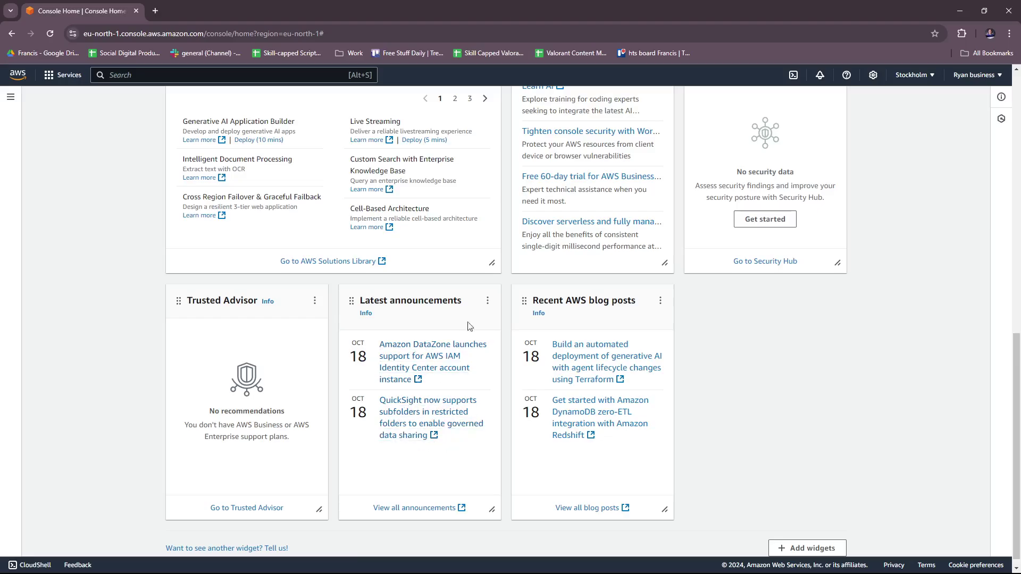
scroll(611, 367, "down", 1)
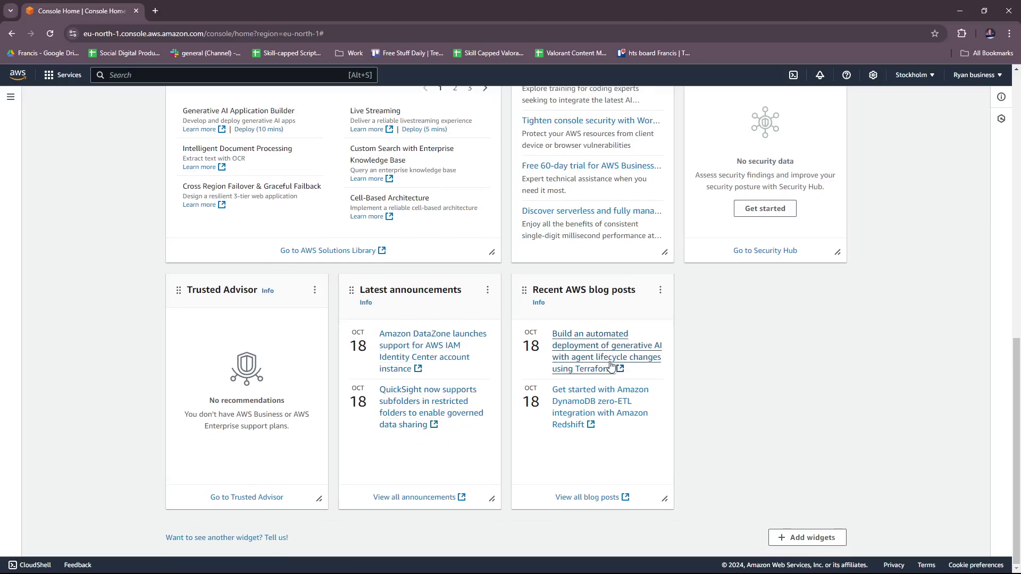
scroll(615, 343, "up", 1)
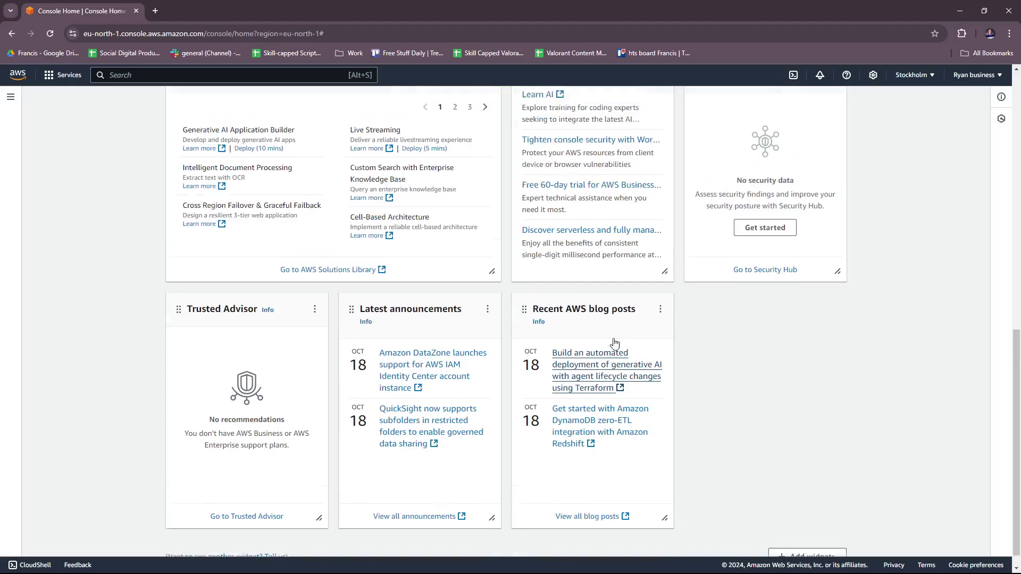
scroll(615, 343, "up", 10)
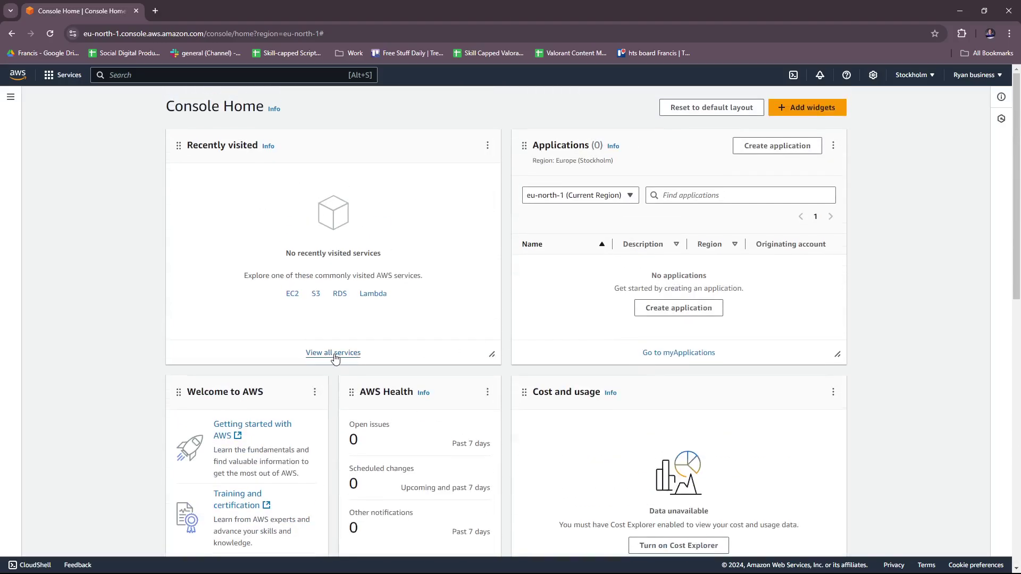
View the full list of AWS services by category and return to Console Home
left_click(335, 354)
scroll(377, 242, "down", 4)
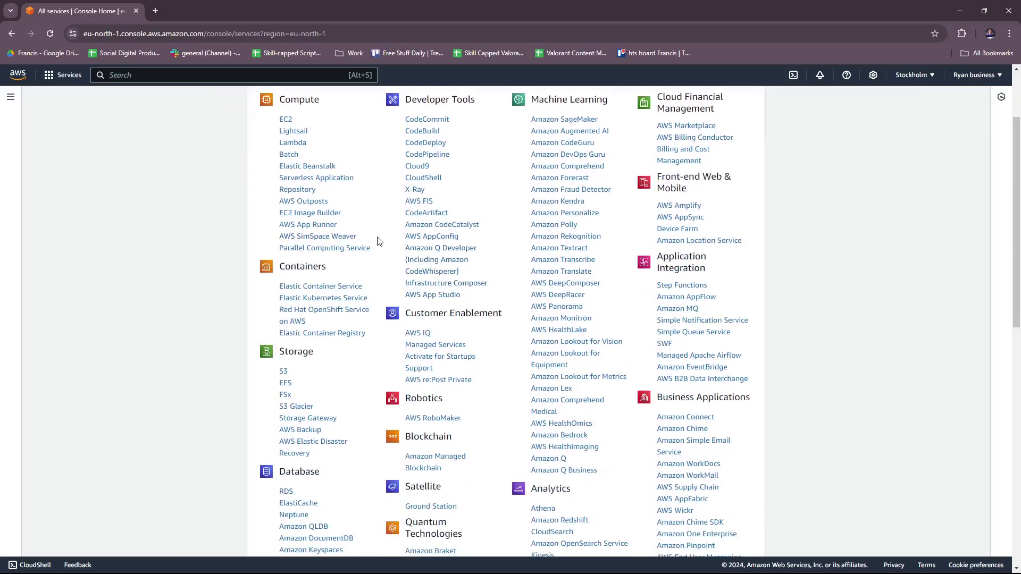
scroll(377, 242, "up", 1)
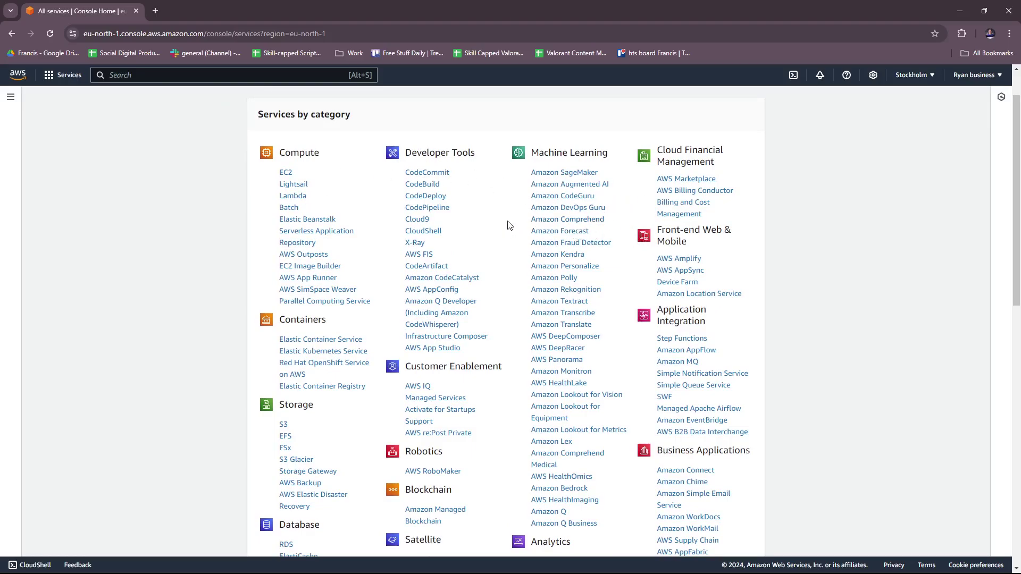
scroll(510, 226, "down", 9)
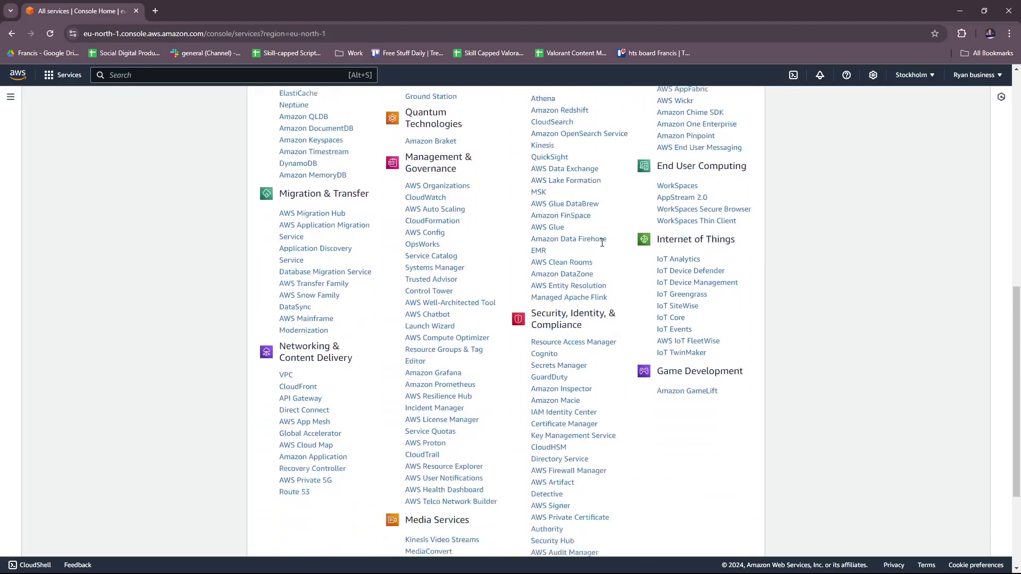
scroll(602, 242, "down", 2)
scroll(602, 242, "up", 11)
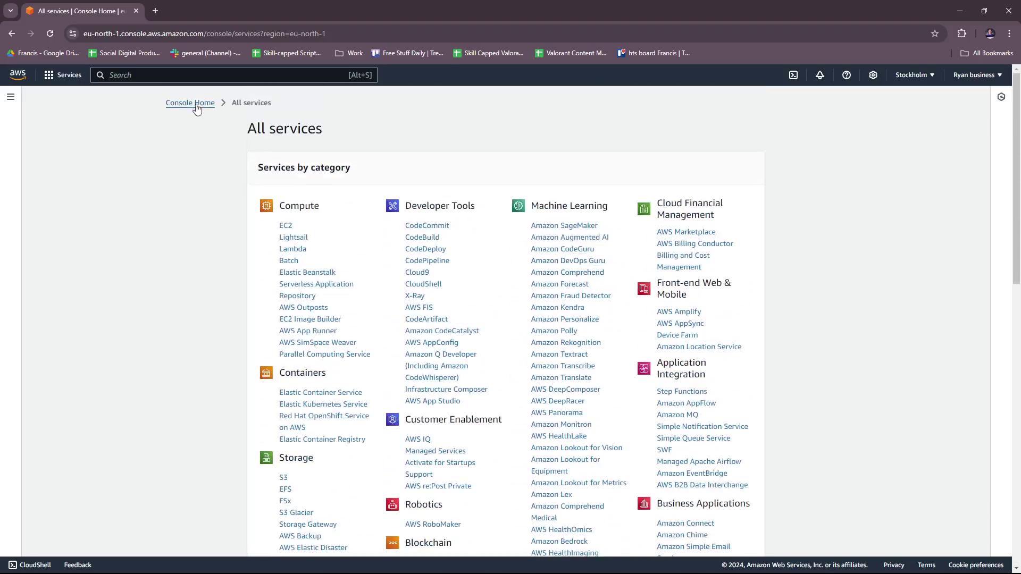
left_click(197, 106)
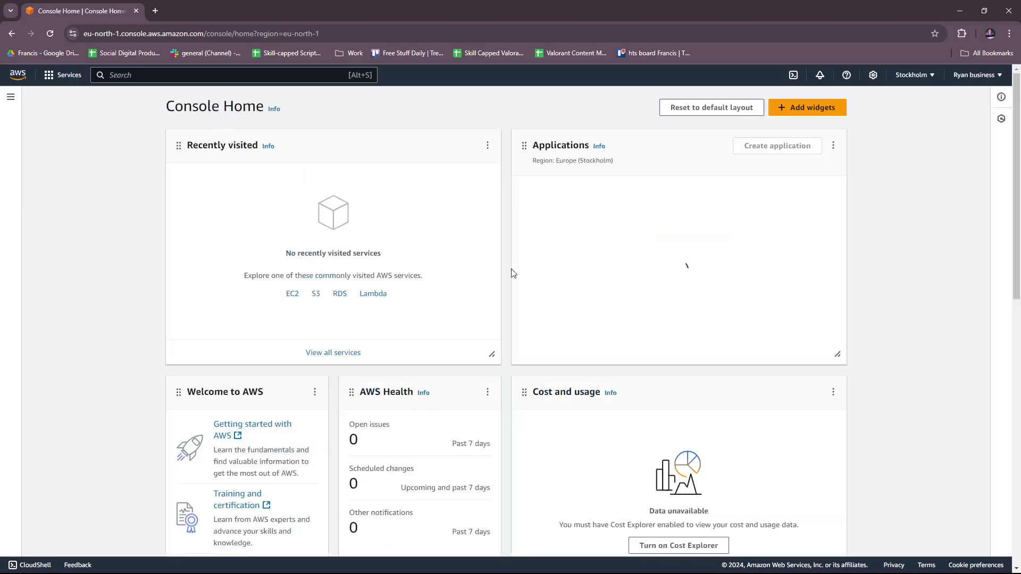
Start creating a new application and expand the optional Tags section of its details form
left_click(676, 311)
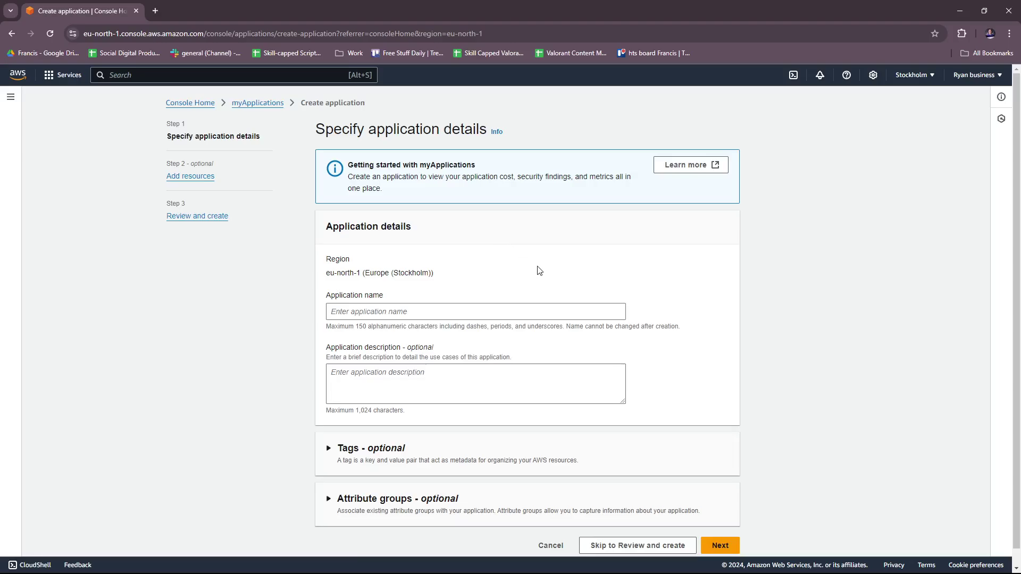
scroll(503, 252, "down", 1)
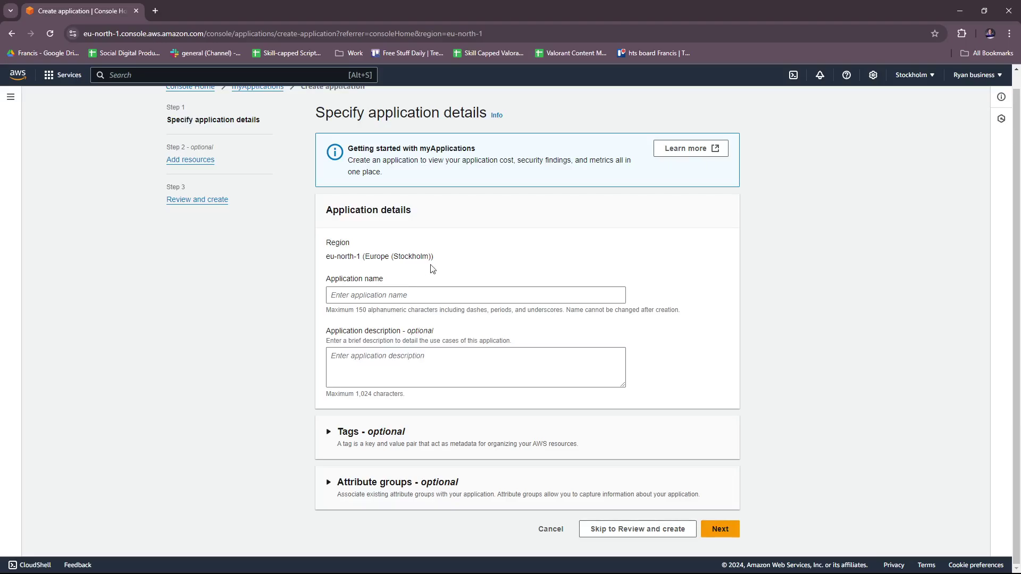
left_click(394, 297)
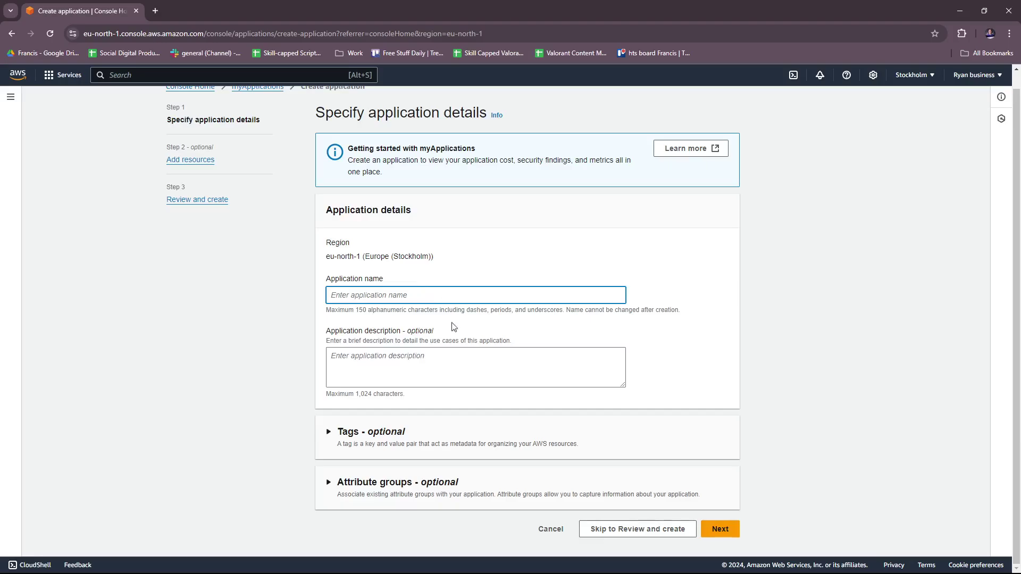
left_click(416, 366)
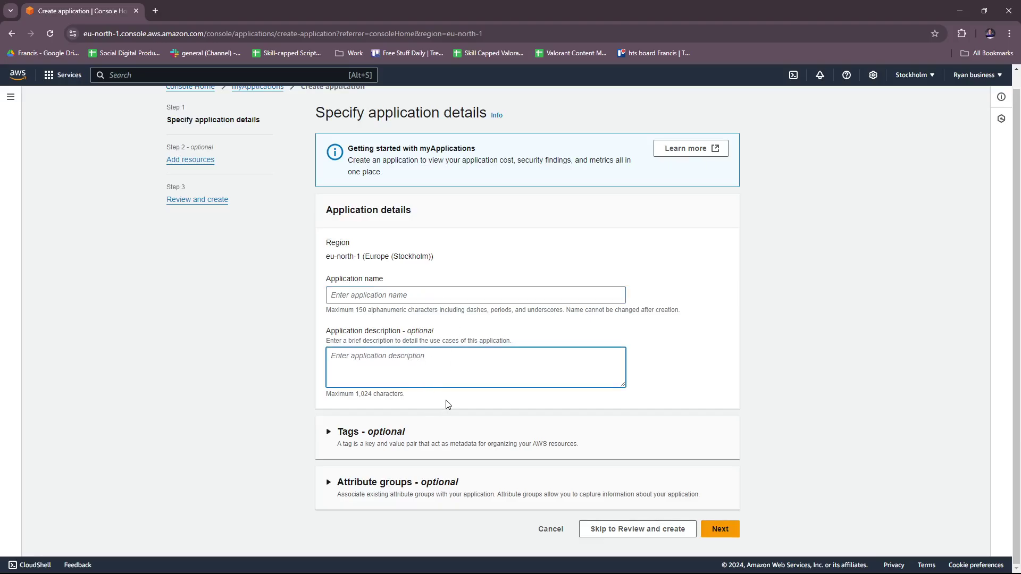
left_click(344, 433)
scroll(516, 416, "down", 1)
scroll(516, 416, "down", 1)
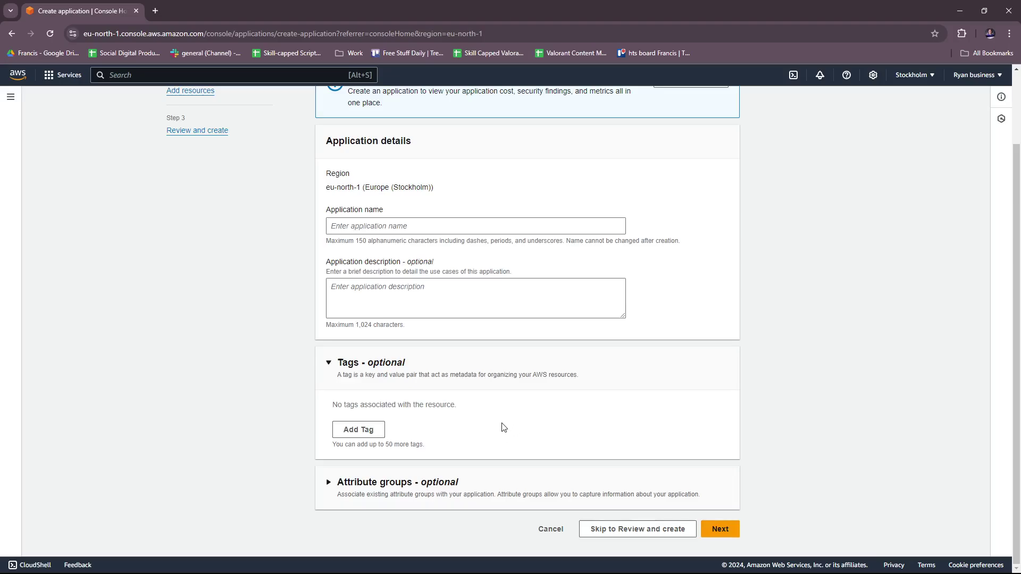
Expand the optional Attribute groups section, check which groups can be assigned, and review the application details form
left_click(470, 486)
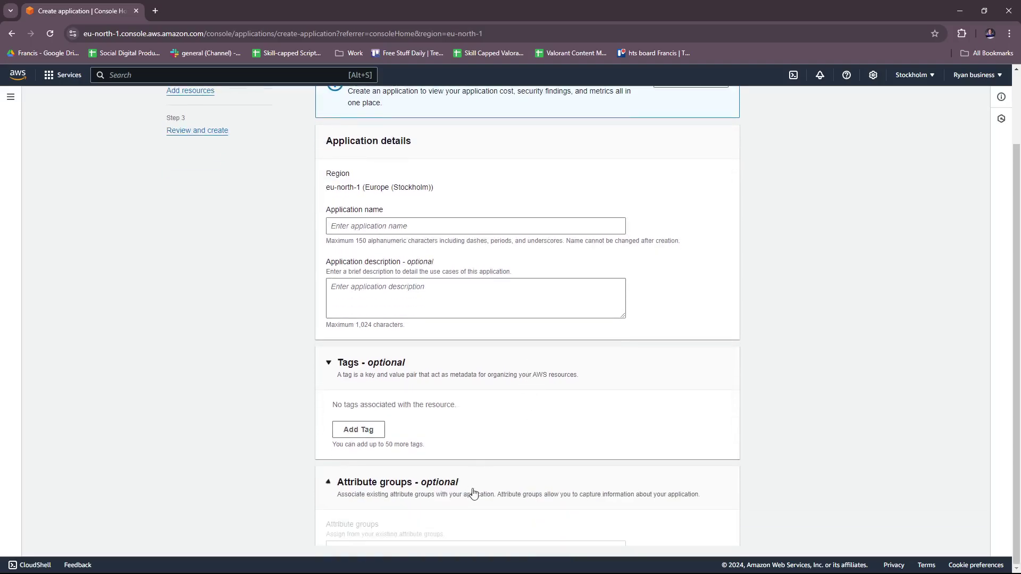
scroll(538, 447, "down", 1)
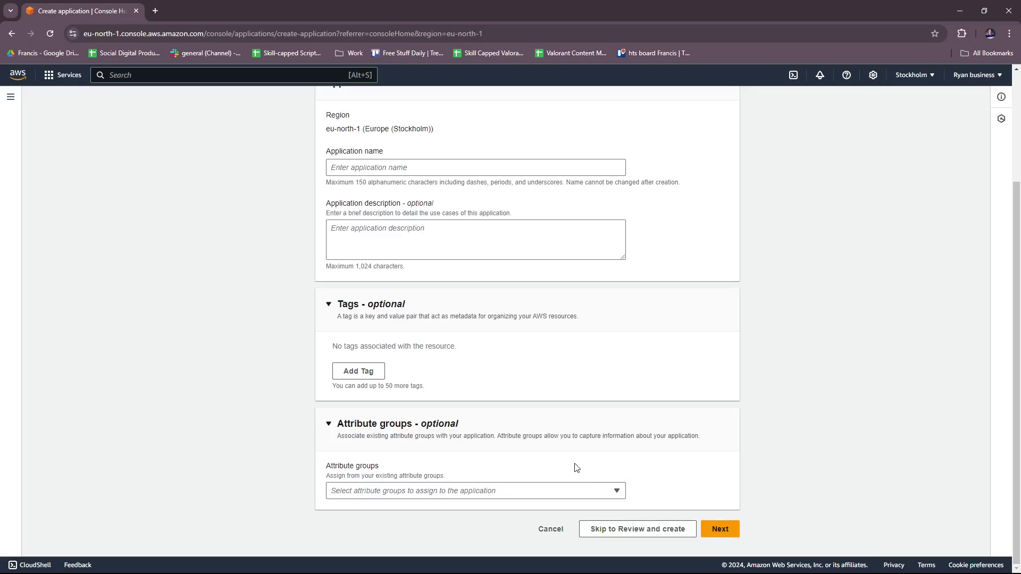
left_click(480, 491)
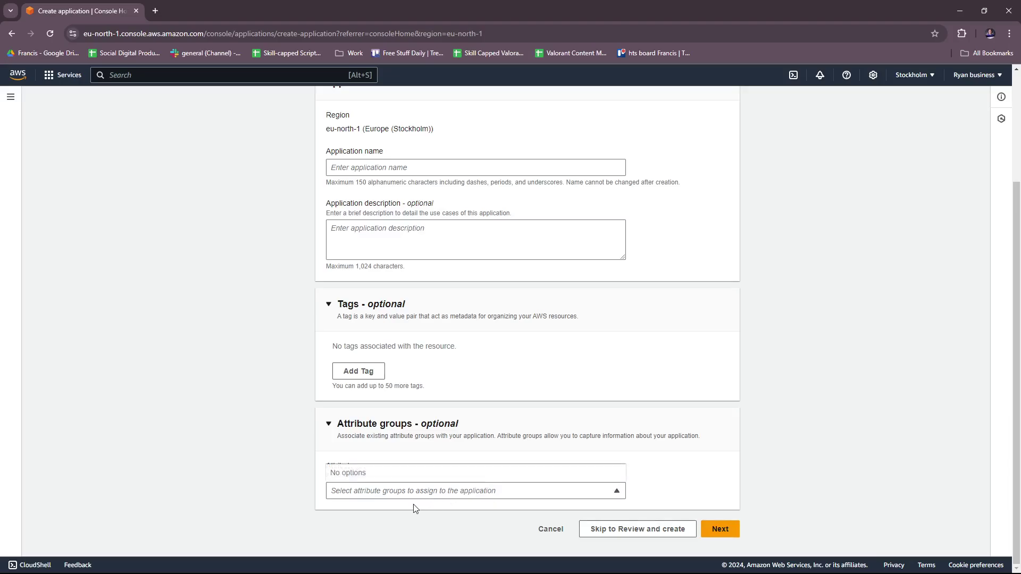
left_click(688, 466)
scroll(652, 441, "up", 3)
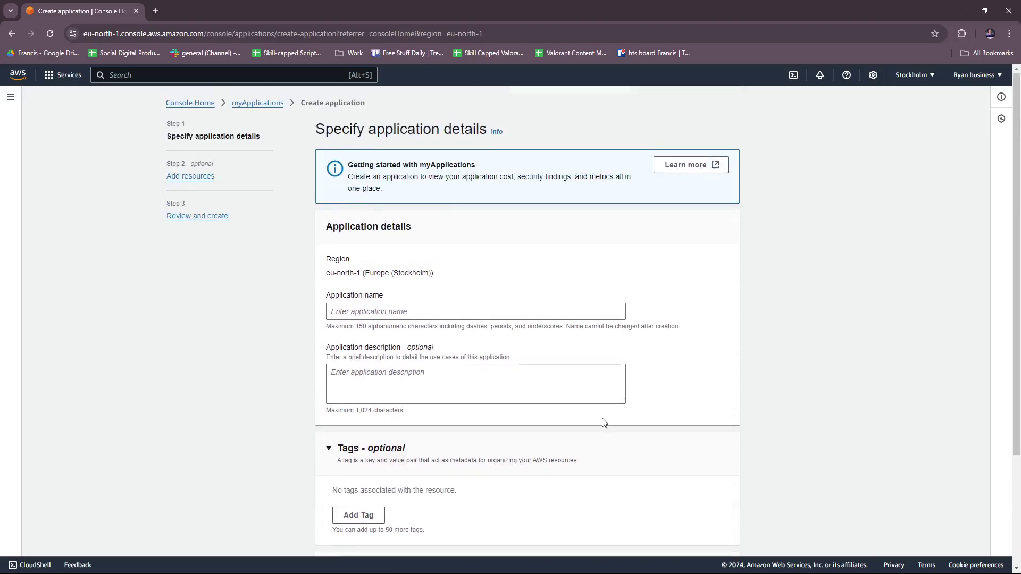
scroll(604, 422, "down", 3)
scroll(684, 473, "up", 3)
scroll(679, 472, "down", 3)
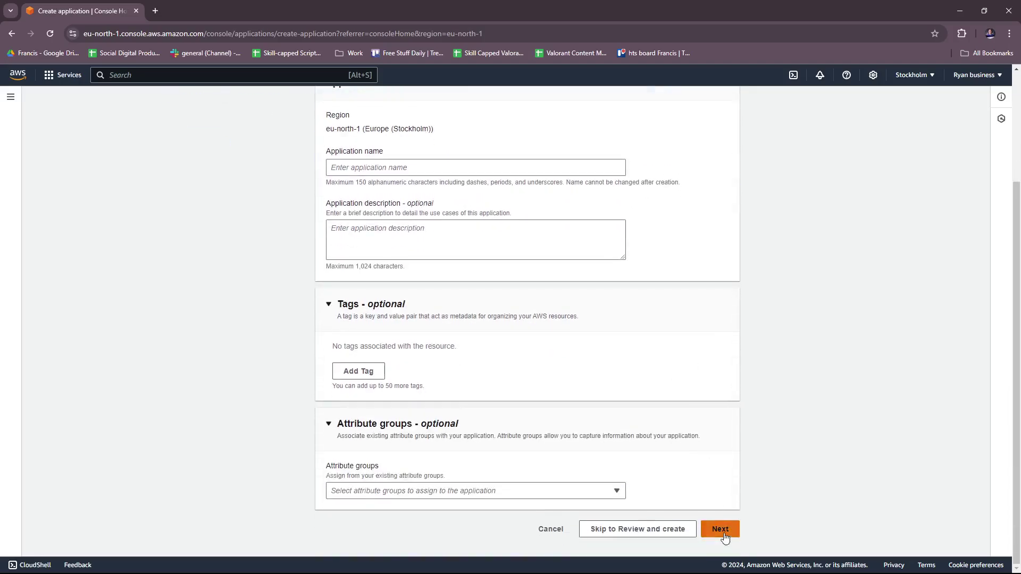
Try to continue with the application name left empty, and enter "App Name" as the name
left_click(723, 535)
scroll(557, 327, "up", 3)
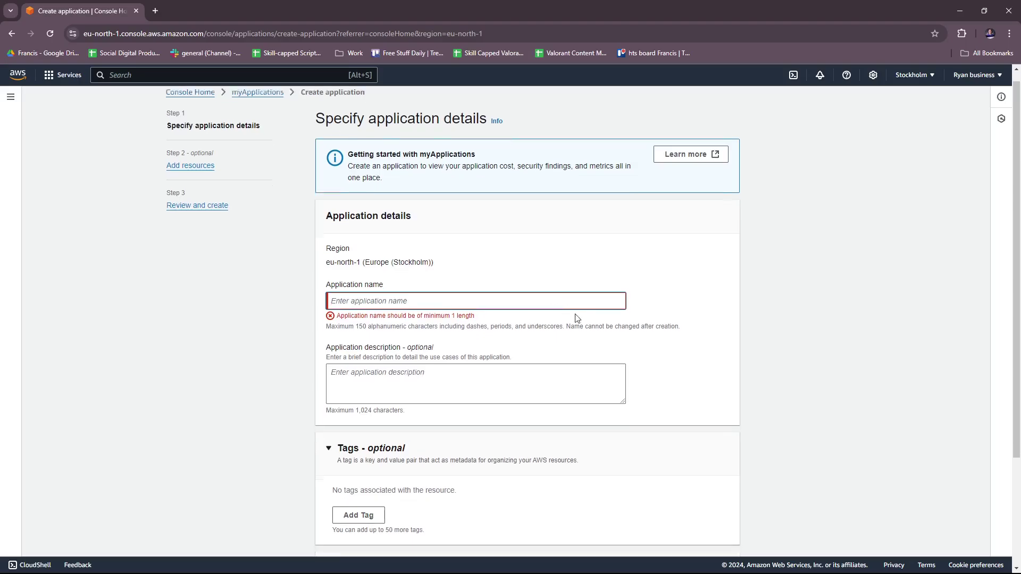
scroll(577, 319, "down", 2)
type("A")
key("BackSpace")
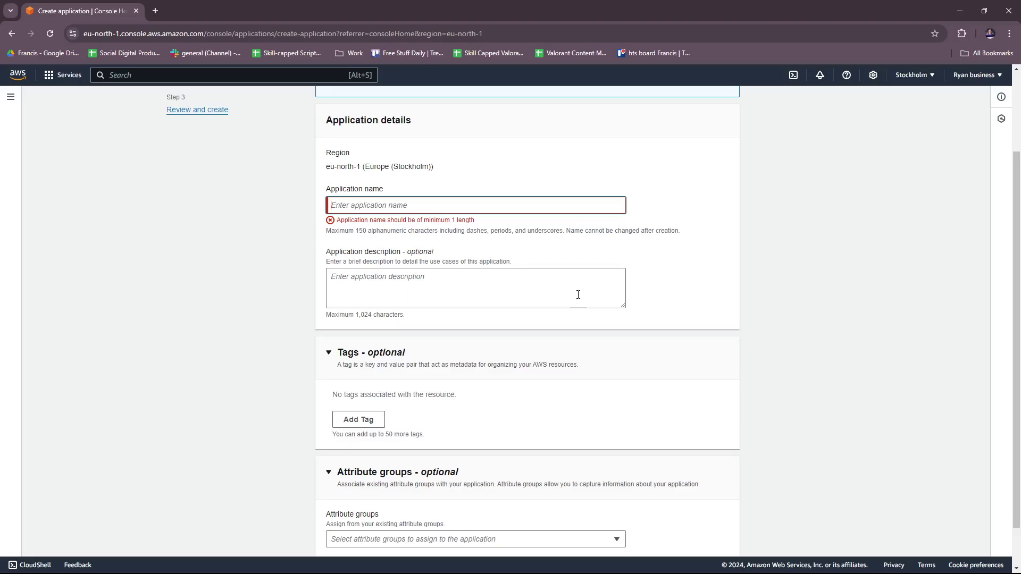
type("App Name")
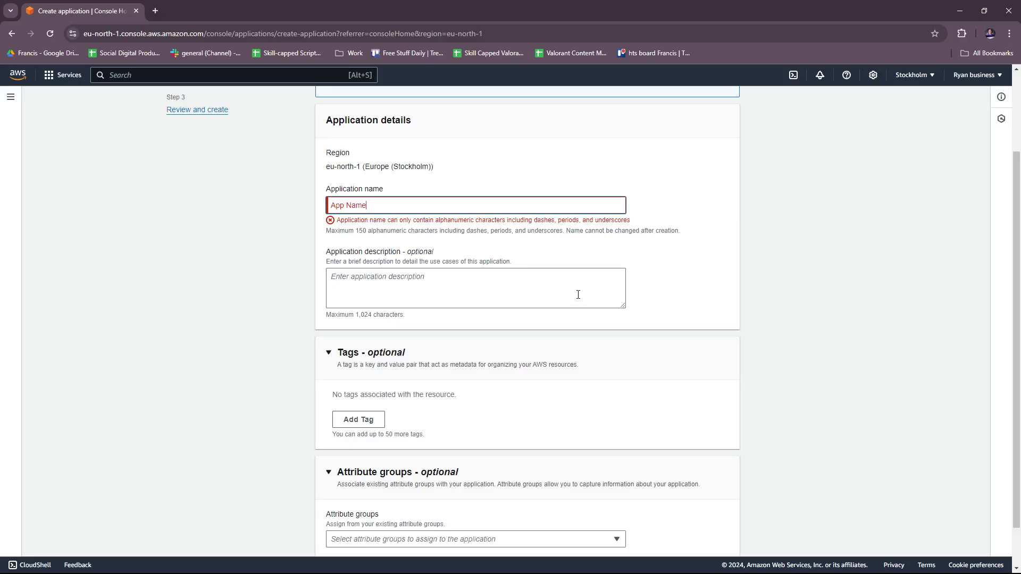
Replace the application name with "1273-58"
key("BackSpace")
key("BackSpace")
key("BackSpace")
key("BackSpace")
key("BackSpace")
key("BackSpace")
key("BackSpace")
type("1273-58")
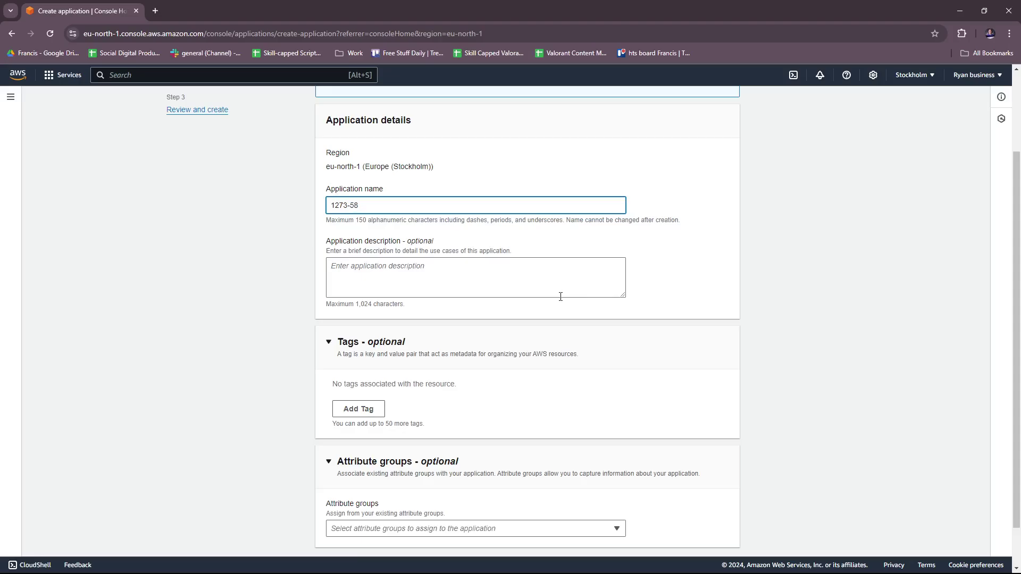
Continue to the Add resources stage and choose to add resources automatically using tags
scroll(561, 296, "down", 1)
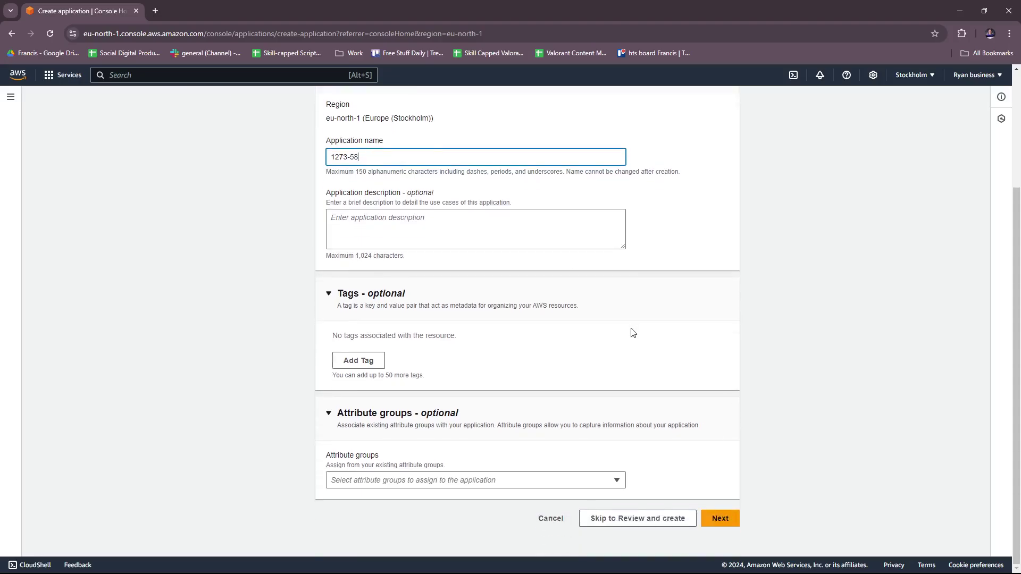
left_click(720, 517)
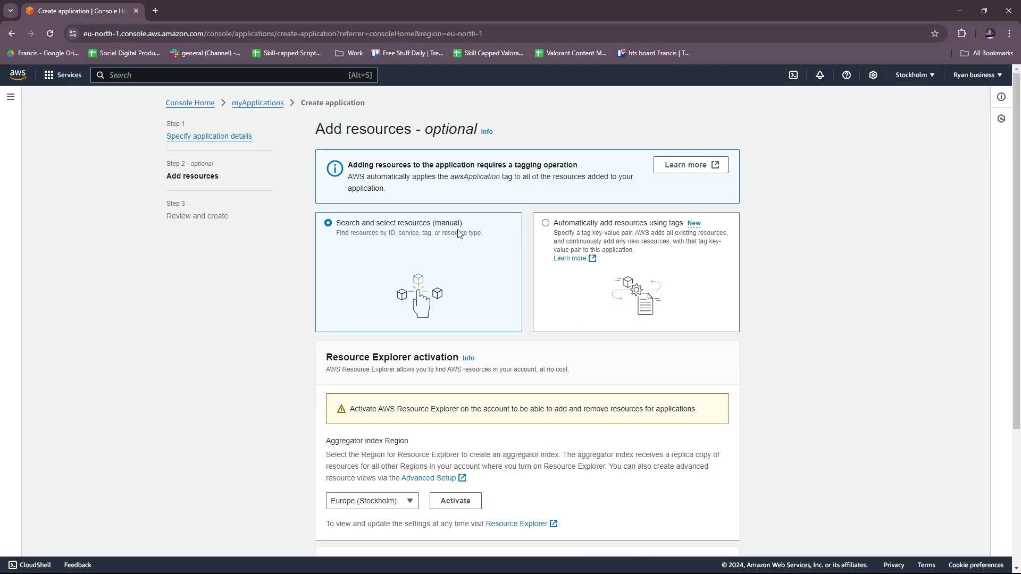
left_click(546, 223)
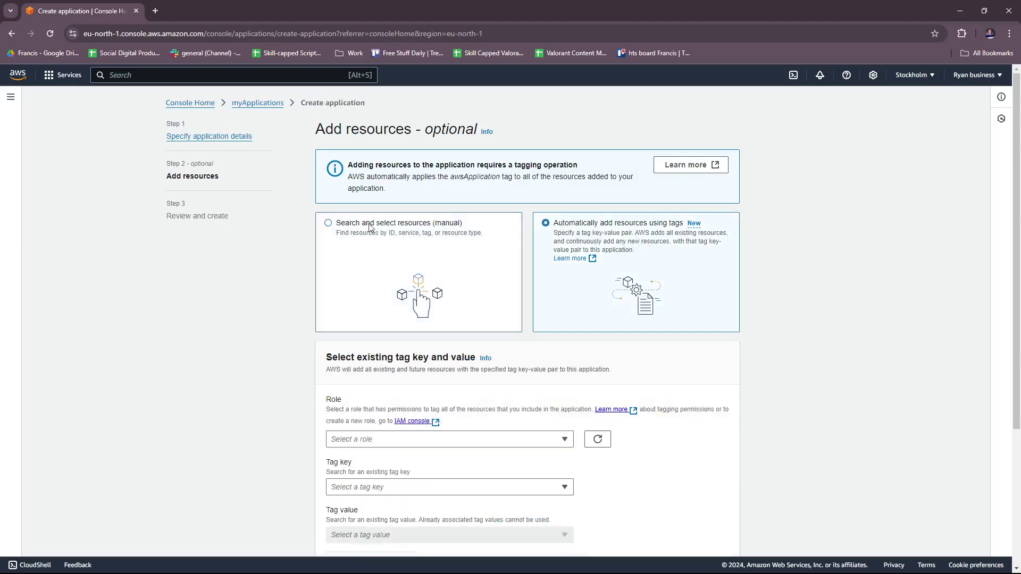
Choose AWSServiceRoleForSupport as the role that tags the application's resources
scroll(737, 266, "down", 4)
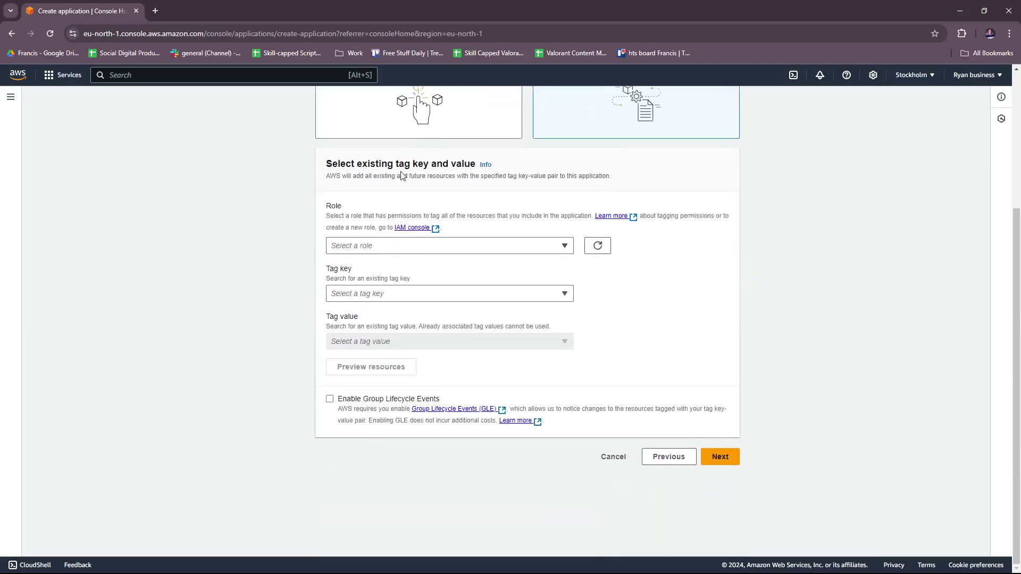
left_click(564, 246)
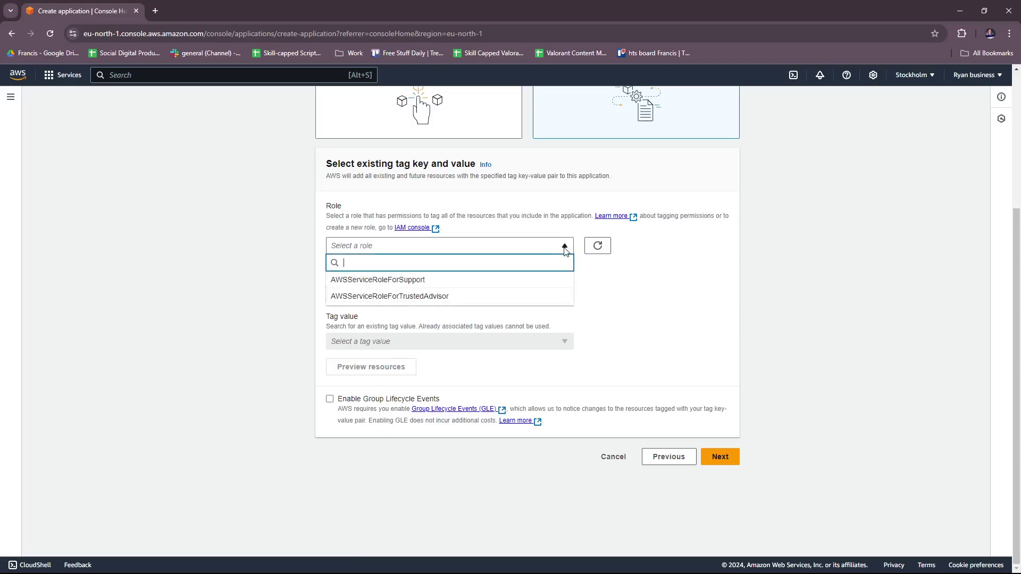
left_click(521, 243)
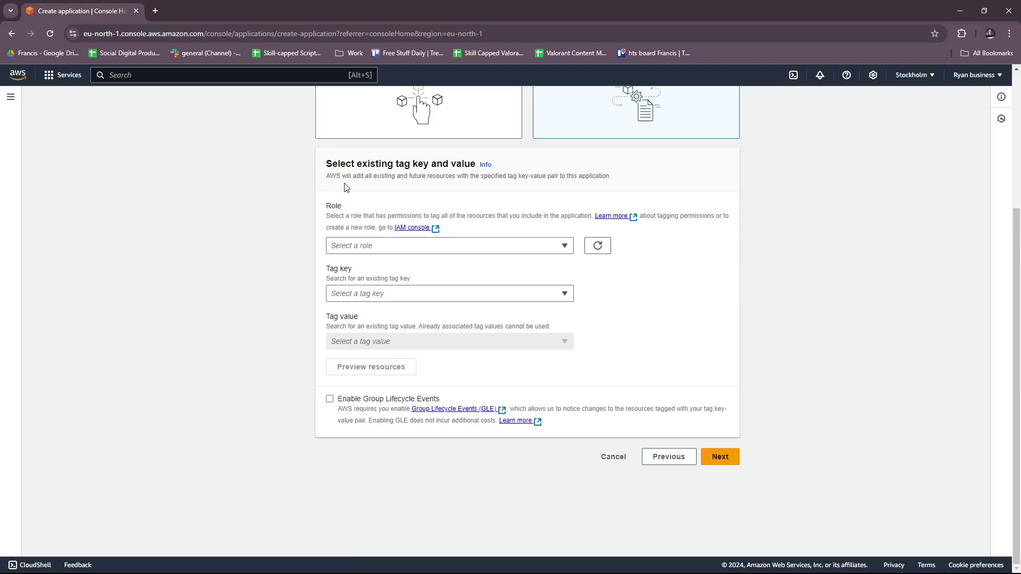
left_click(565, 247)
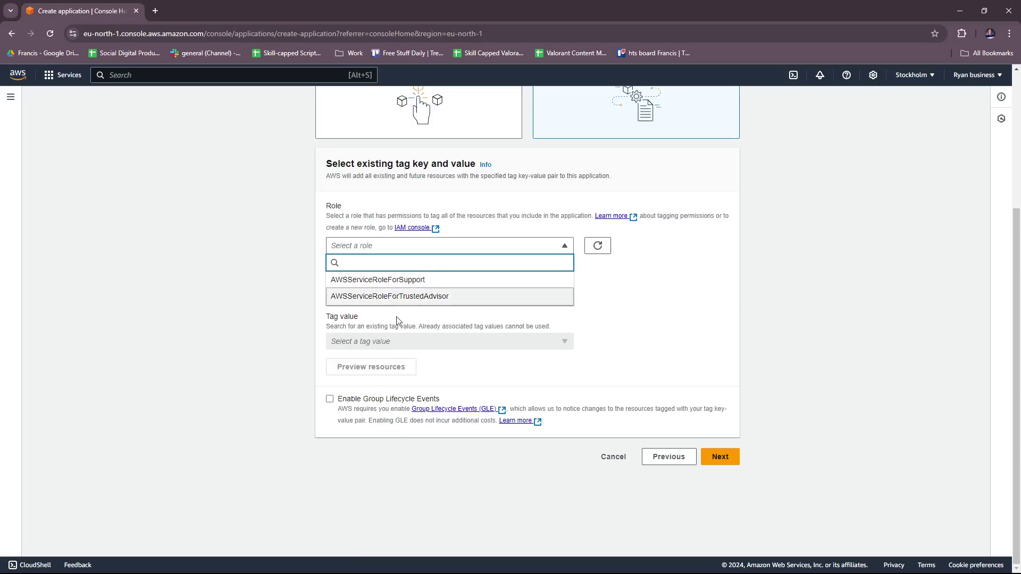
left_click(478, 281)
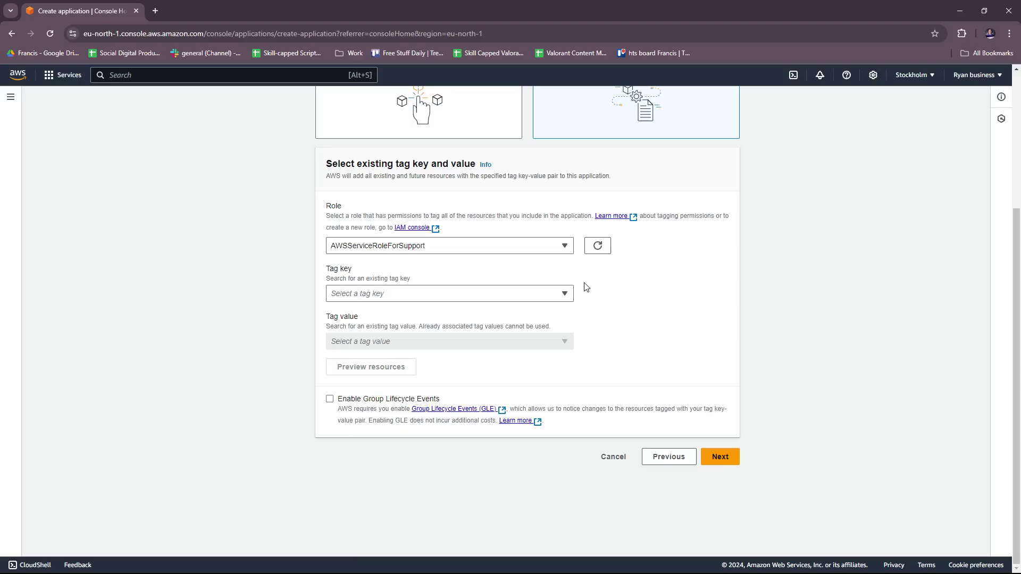
Check which existing tag keys can be chosen for adding resources automatically
left_click(531, 296)
left_click(588, 299)
left_click(543, 298)
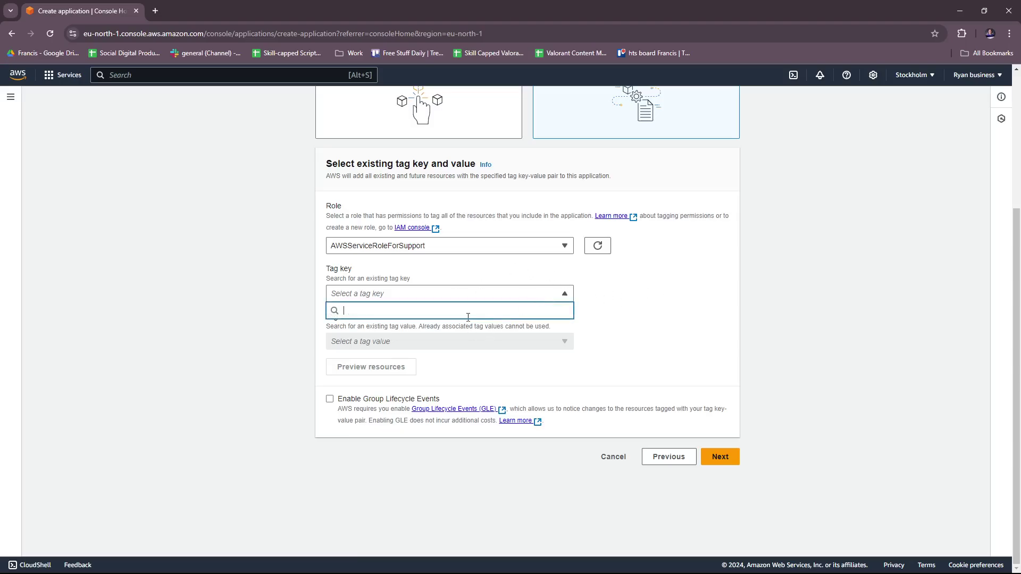
left_click(671, 309)
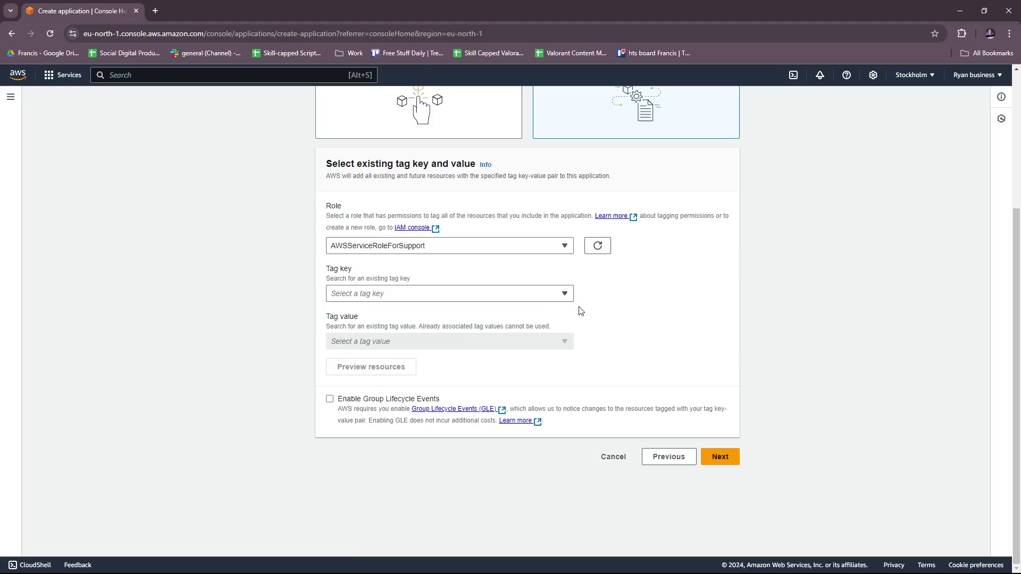
left_click(500, 298)
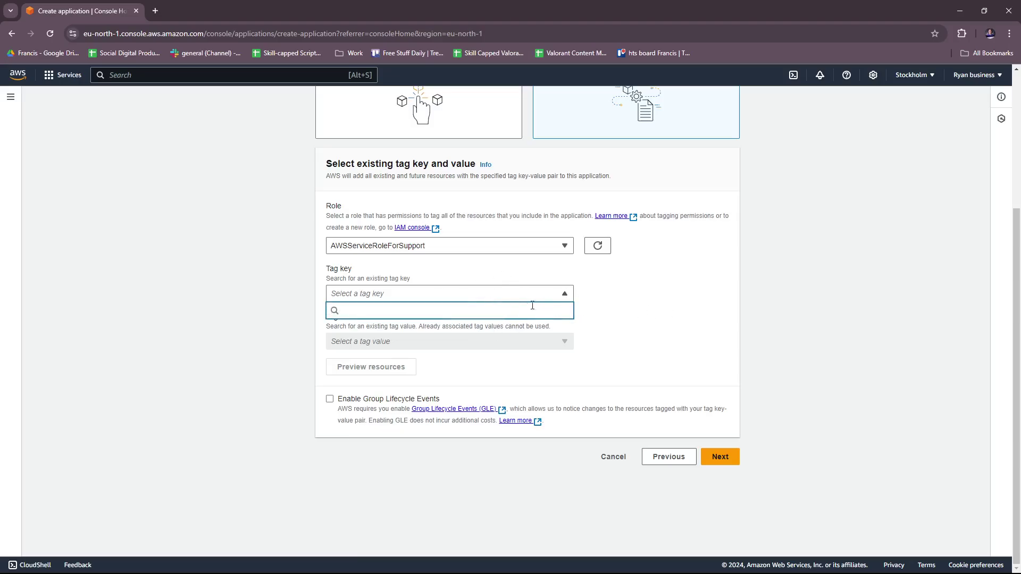
left_click(618, 319)
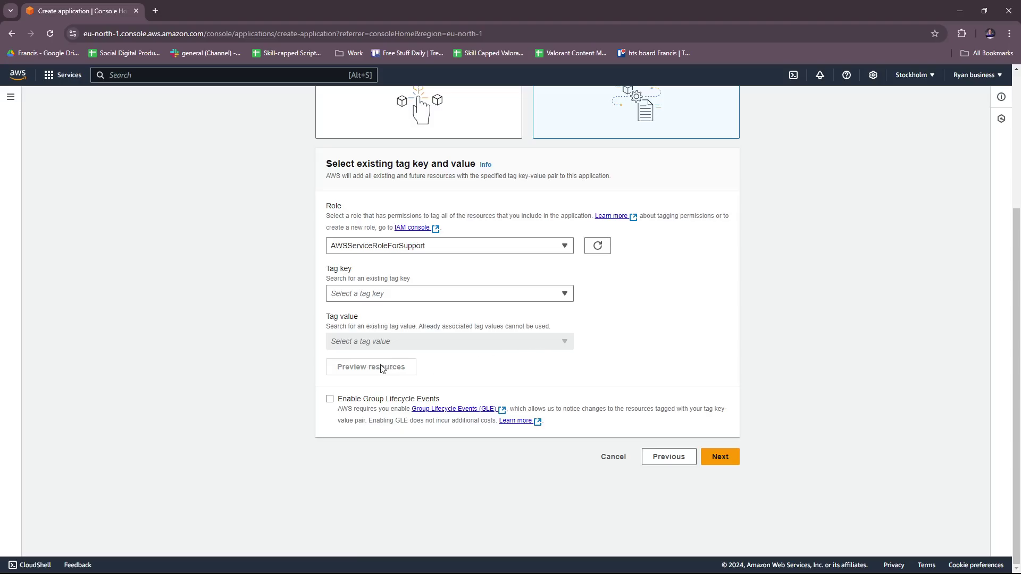
Enable Group Lifecycle Events and try to continue with the tag key and tag value left empty
left_click(330, 399)
left_click(715, 460)
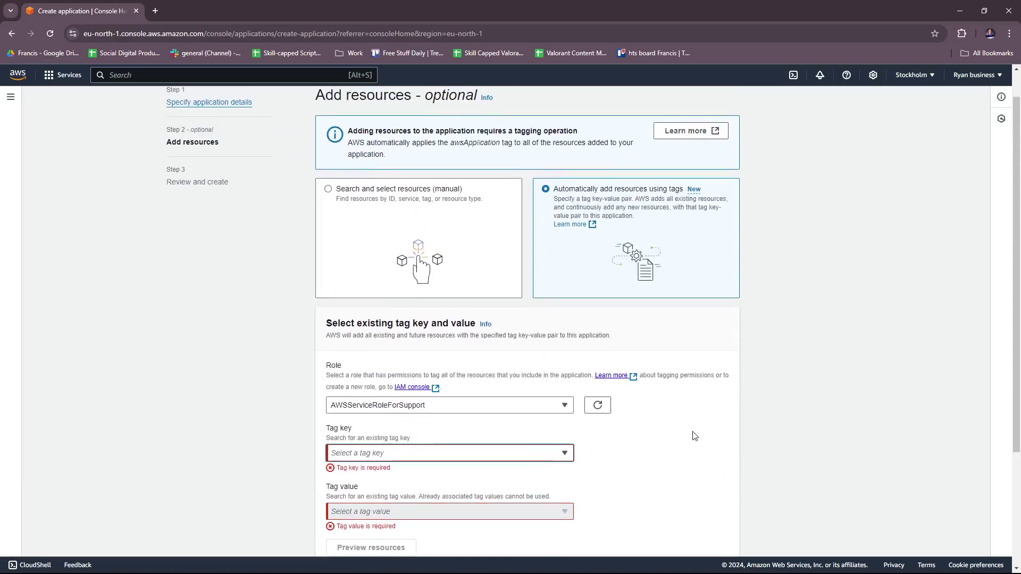
scroll(692, 435, "up", 1)
scroll(596, 320, "down", 1)
left_click(514, 392)
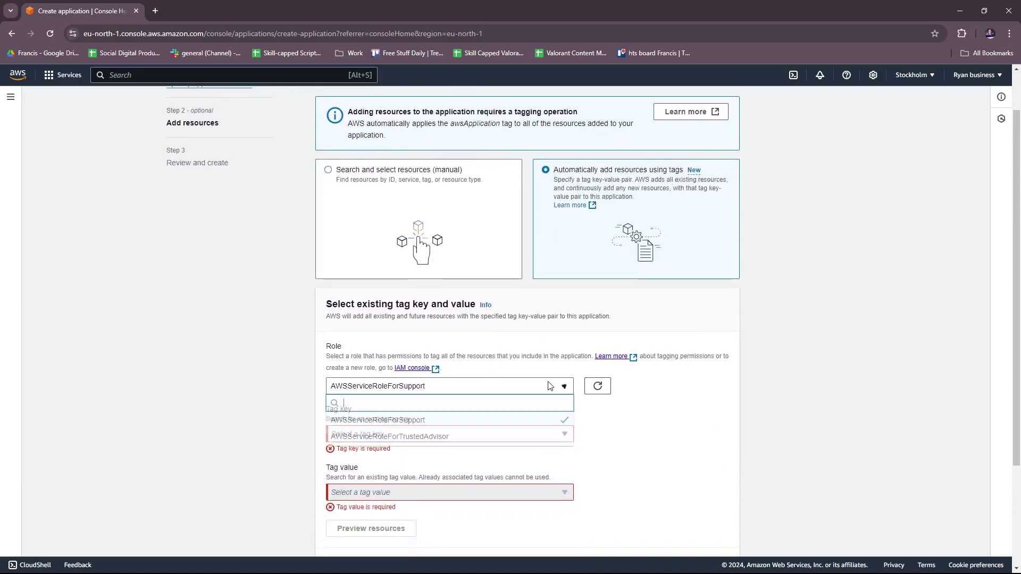
left_click(461, 393)
scroll(460, 394, "up", 1)
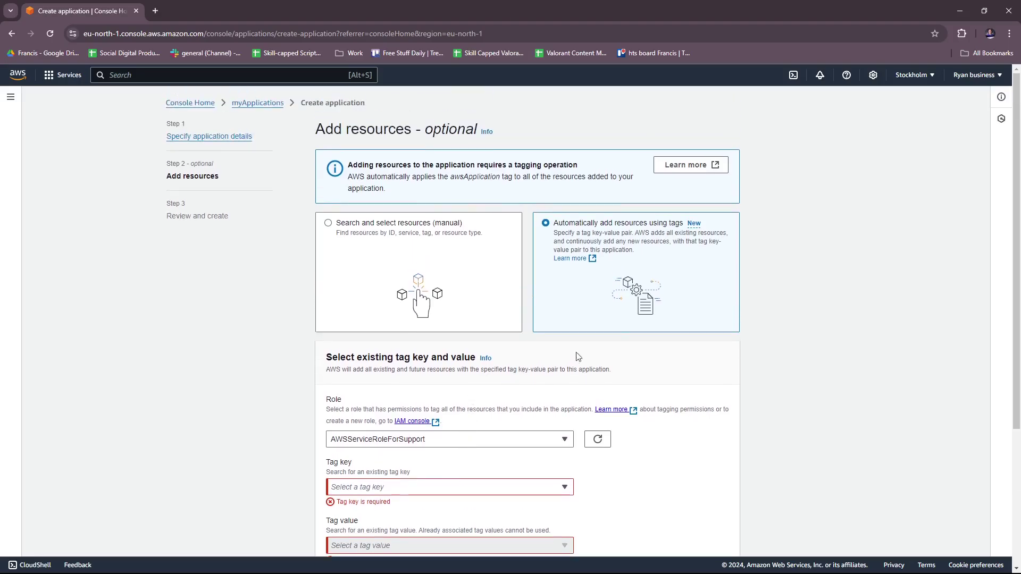
Switch to searching and selecting resources manually, and continue to the Review and create stage without selecting any
left_click(337, 225)
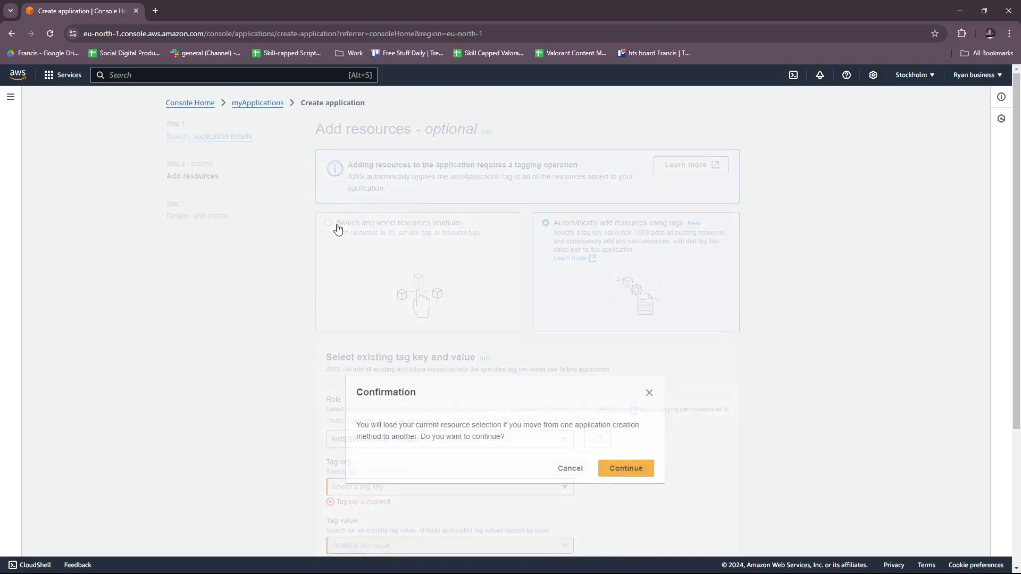
left_click(628, 469)
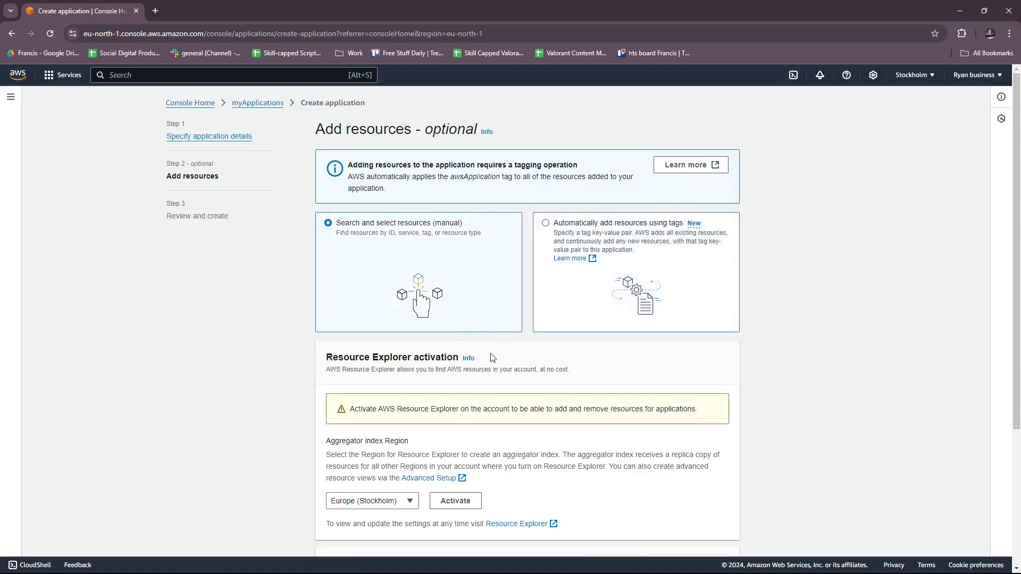
scroll(493, 358, "down", 4)
left_click(725, 526)
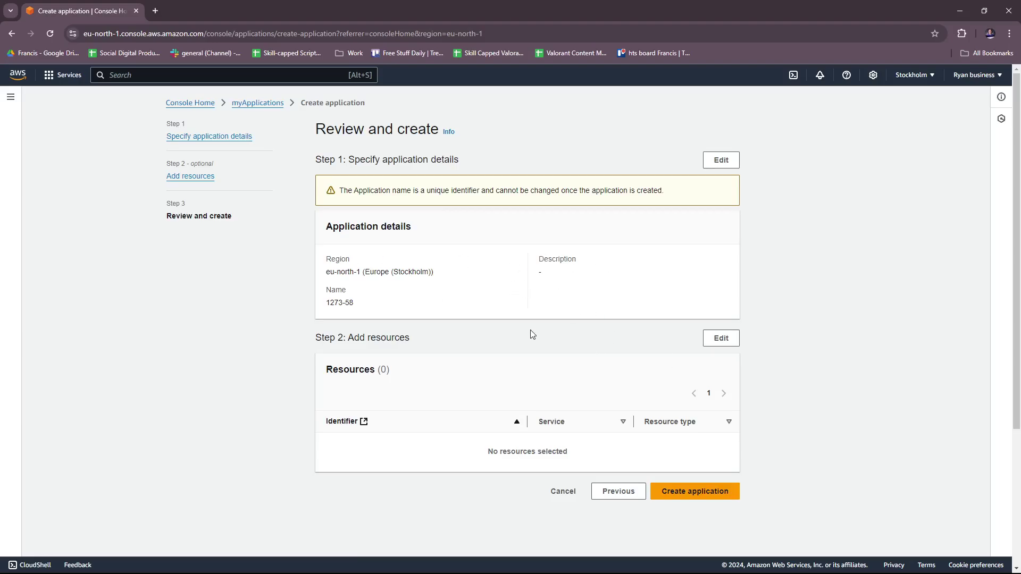
Review the application summary and create the application, leaving its resources for another time
scroll(530, 330, "down", 1)
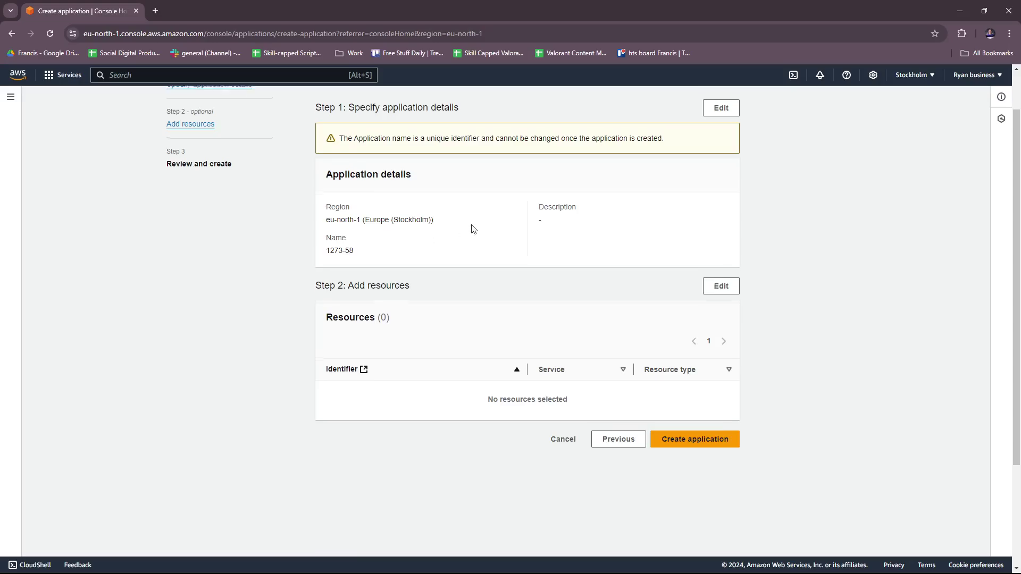
scroll(473, 229, "up", 1)
left_click(688, 493)
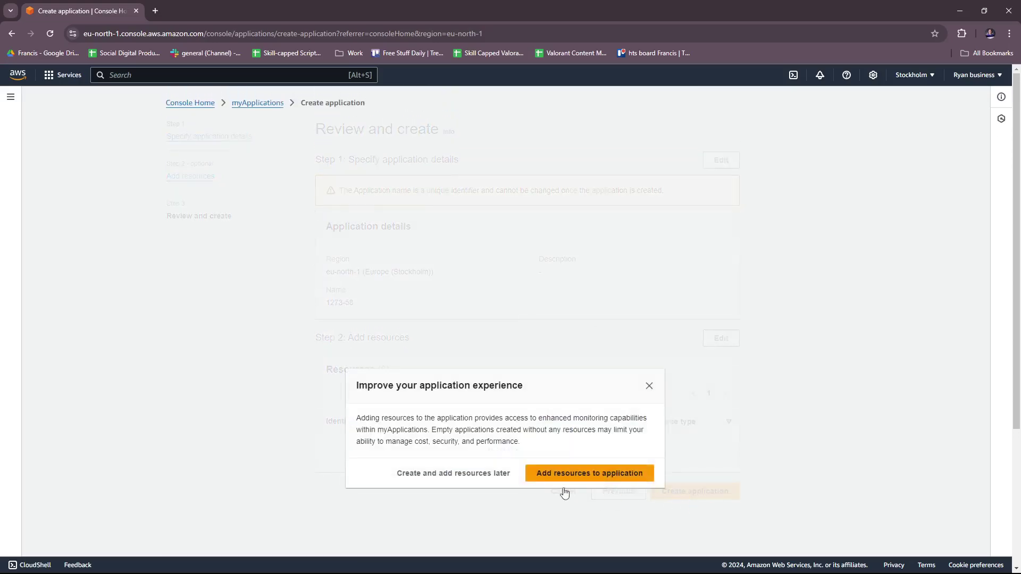
left_click(457, 478)
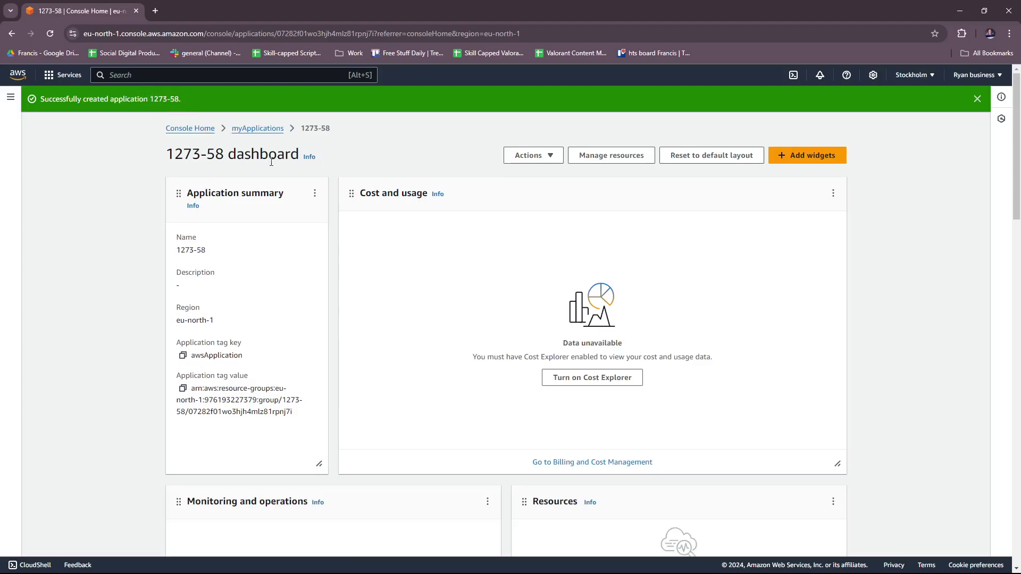
Look over the new application's dashboard and turn on Cost Explorer for its cost and usage data
scroll(547, 248, "down", 1)
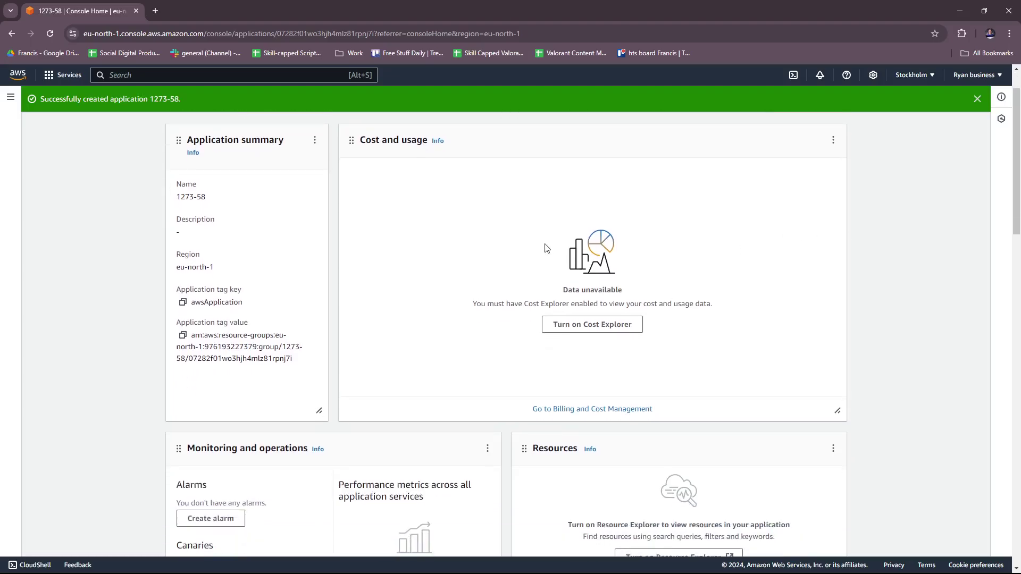
scroll(280, 172, "up", 1)
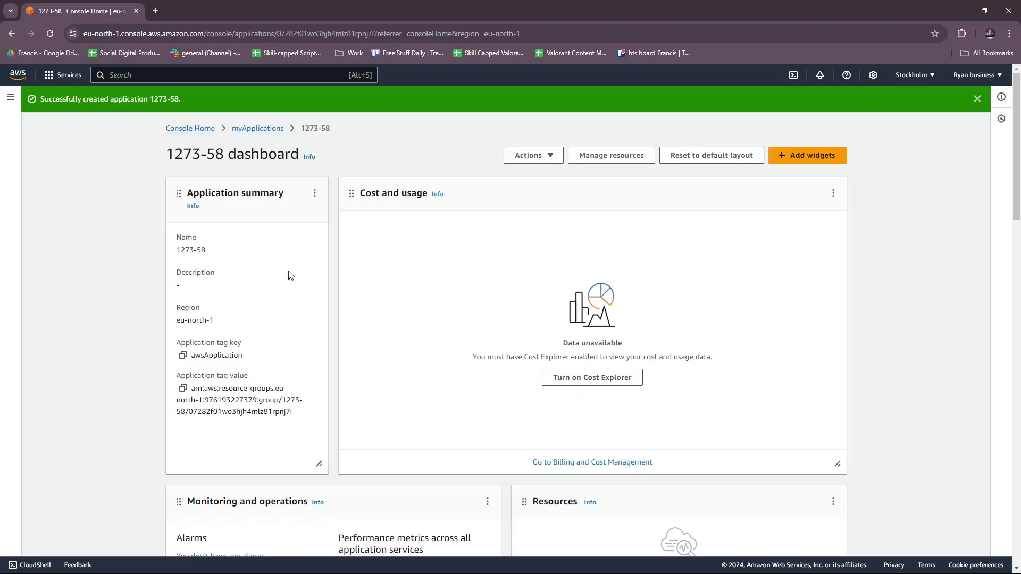
left_click(595, 379)
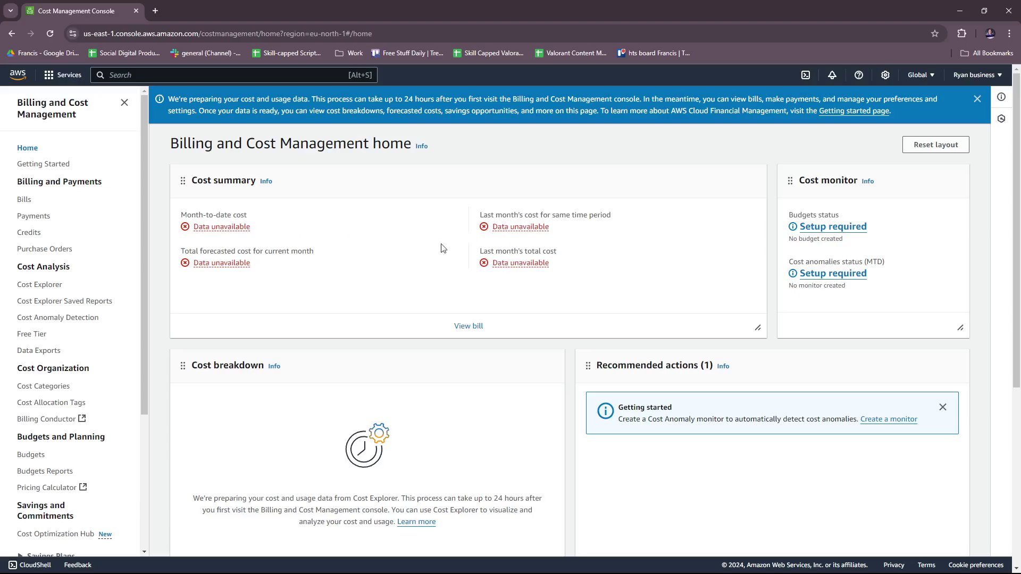
Dismiss the cost data preparation notice and examine the cost summary, monitor, breakdown, allocation and savings sections of the billing home
scroll(633, 255, "down", 1)
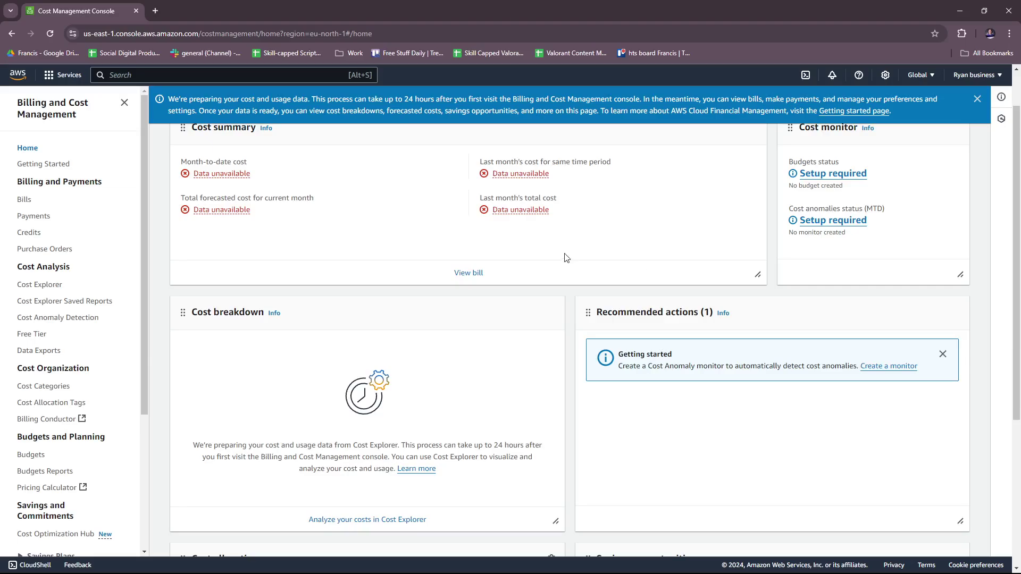
scroll(454, 191, "down", 1)
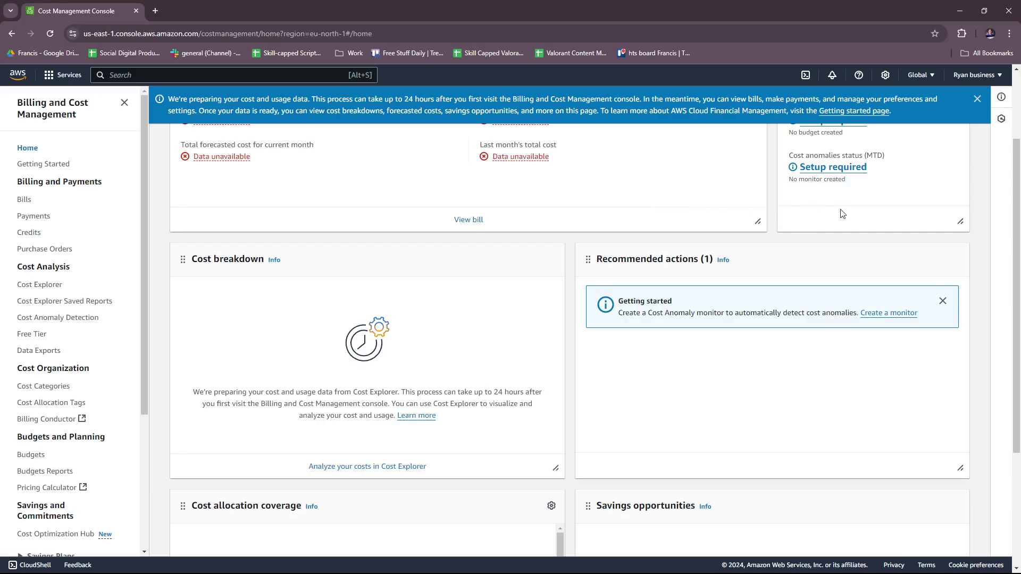
left_click(978, 98)
scroll(765, 345, "down", 3)
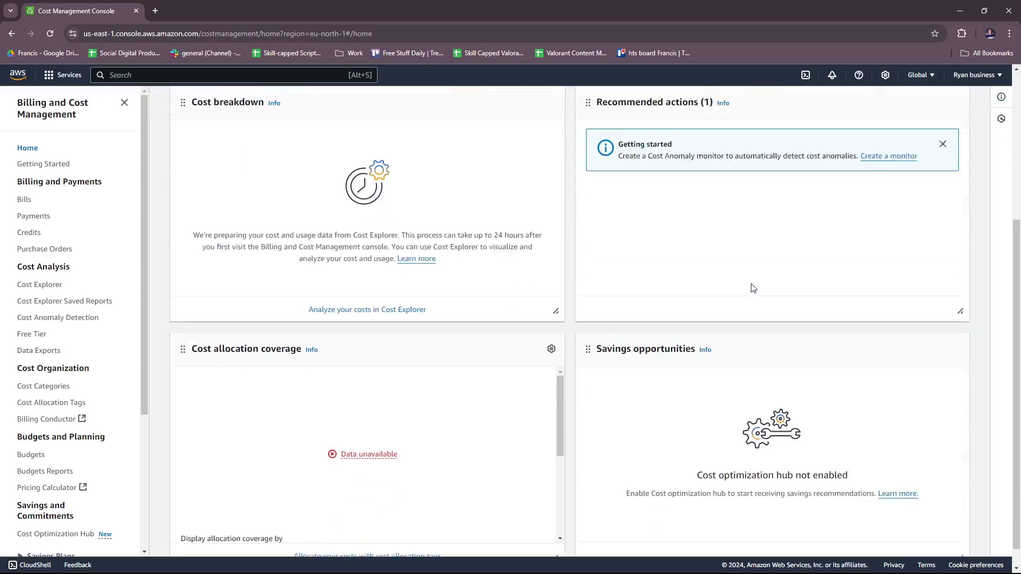
scroll(764, 348, "up", 5)
scroll(764, 349, "down", 4)
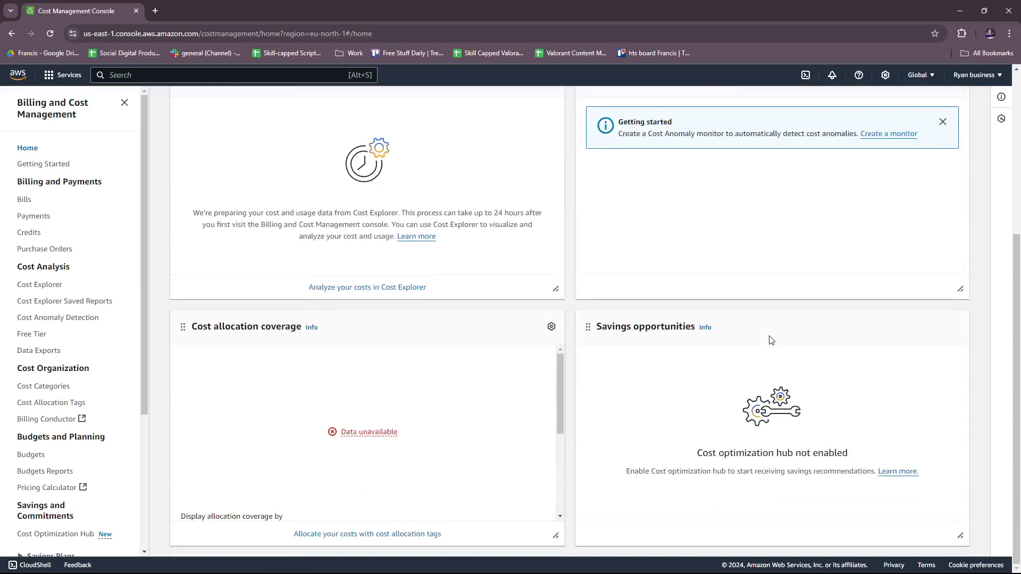
scroll(770, 338, "up", 4)
scroll(780, 303, "down", 4)
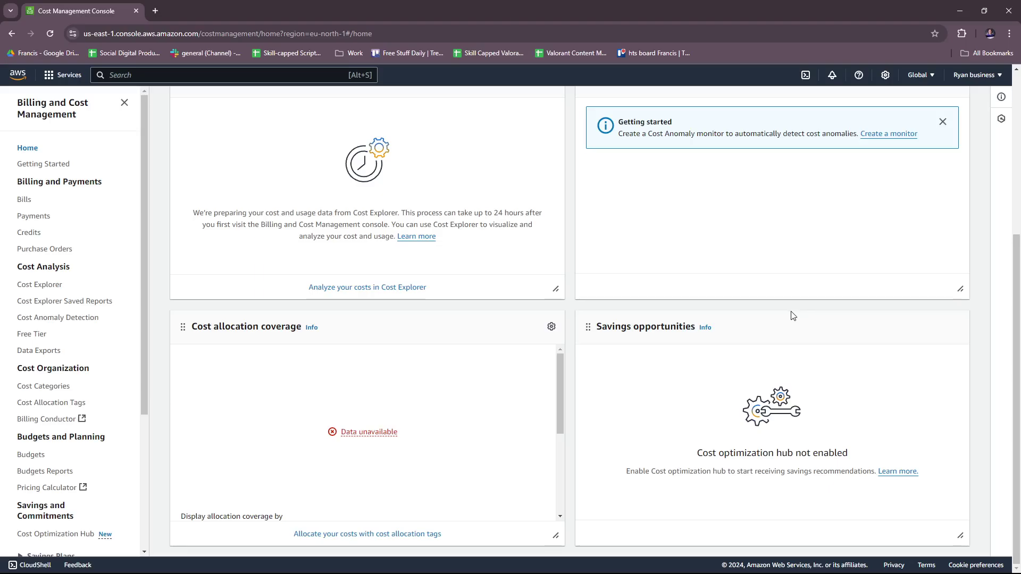
scroll(789, 321, "up", 5)
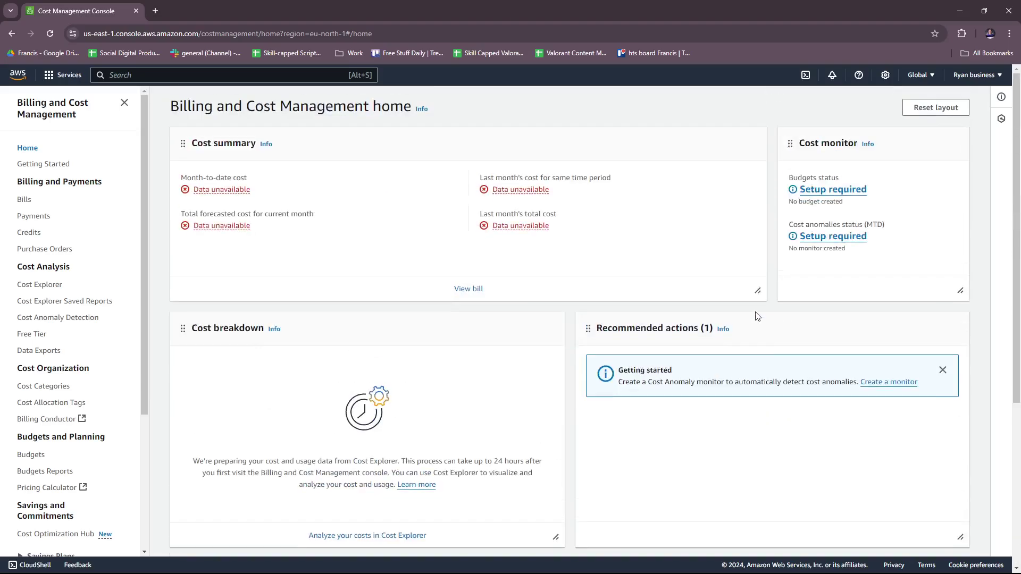
Return from billing to Console Home with the side navigation expanded, and look over its widgets, including the Applications list
key("alt+Left")
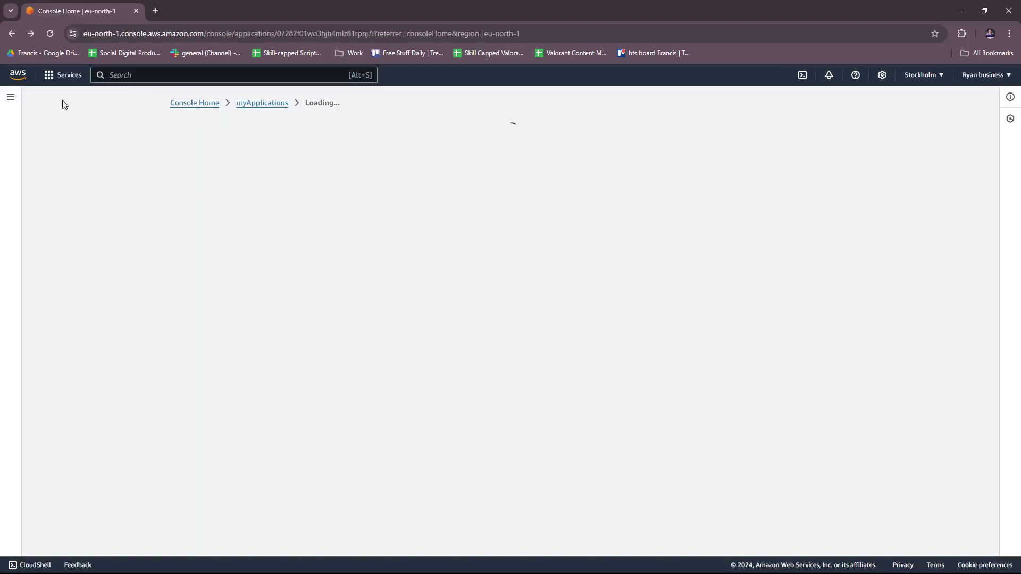
left_click(10, 96)
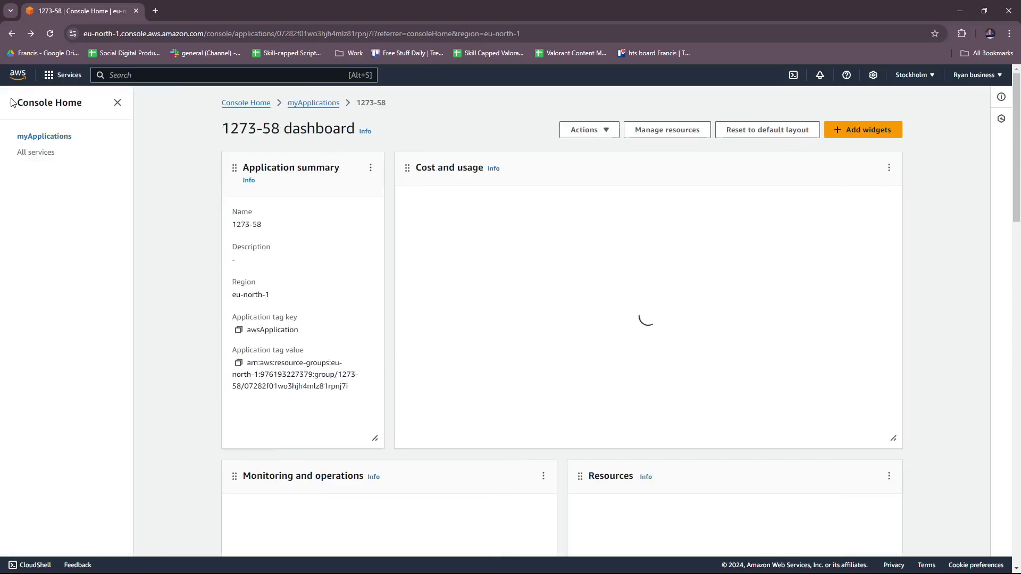
left_click(247, 103)
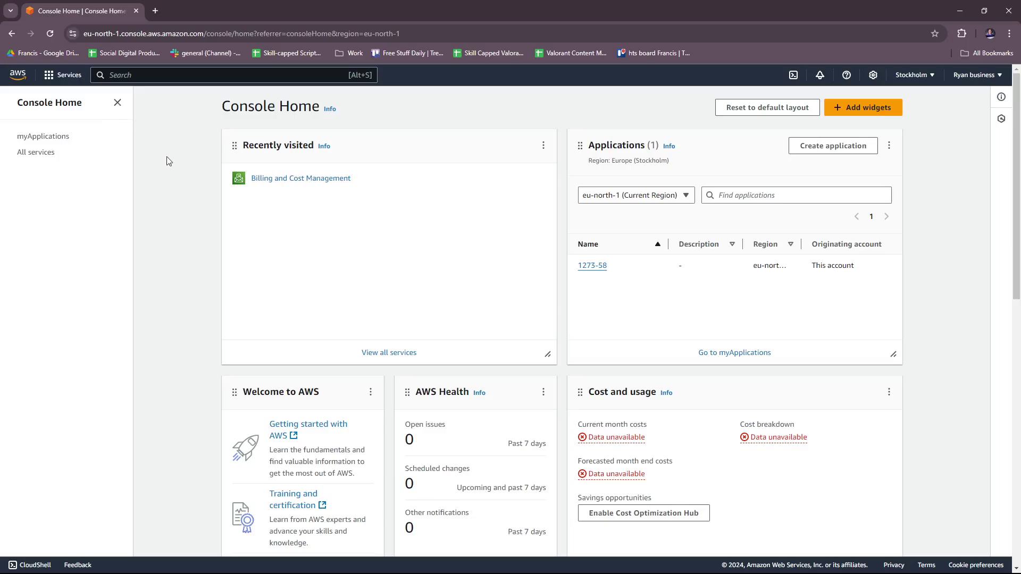
scroll(593, 253, "down", 1)
scroll(692, 218, "up", 1)
scroll(752, 279, "down", 3)
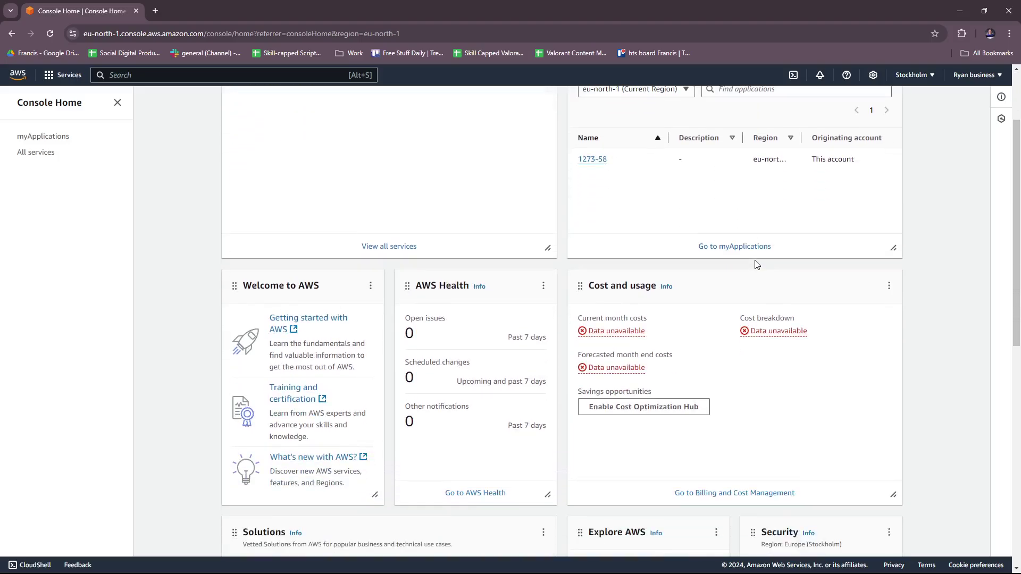
scroll(429, 191, "up", 3)
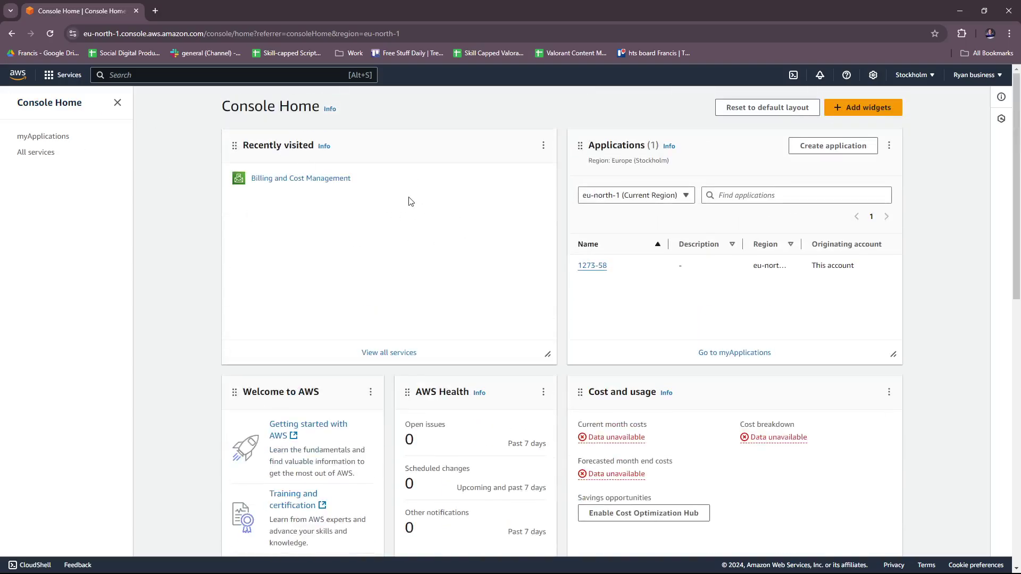
Look at the myApplications list and the All services catalogue, and return to myApplications
left_click(49, 138)
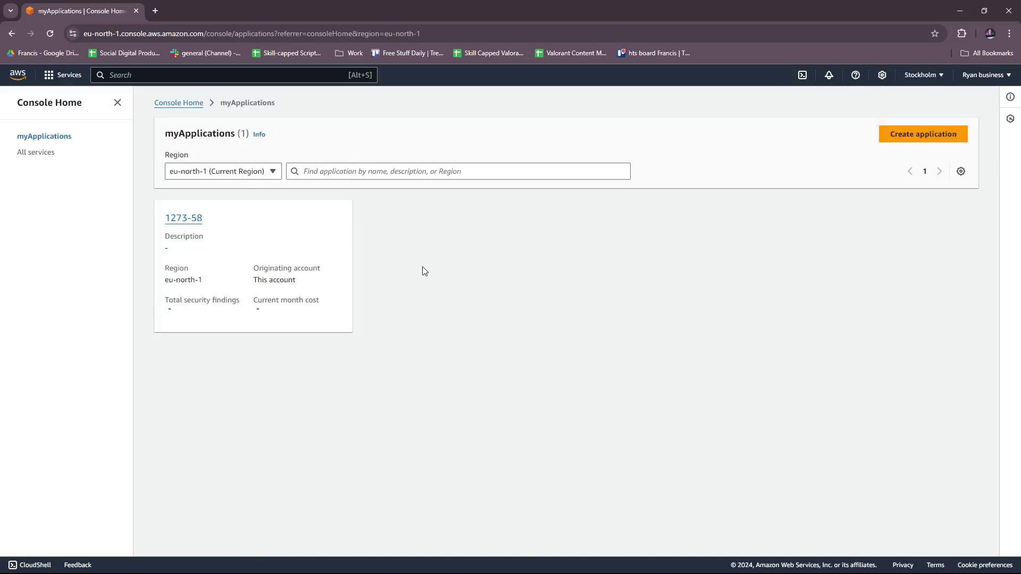
left_click(52, 154)
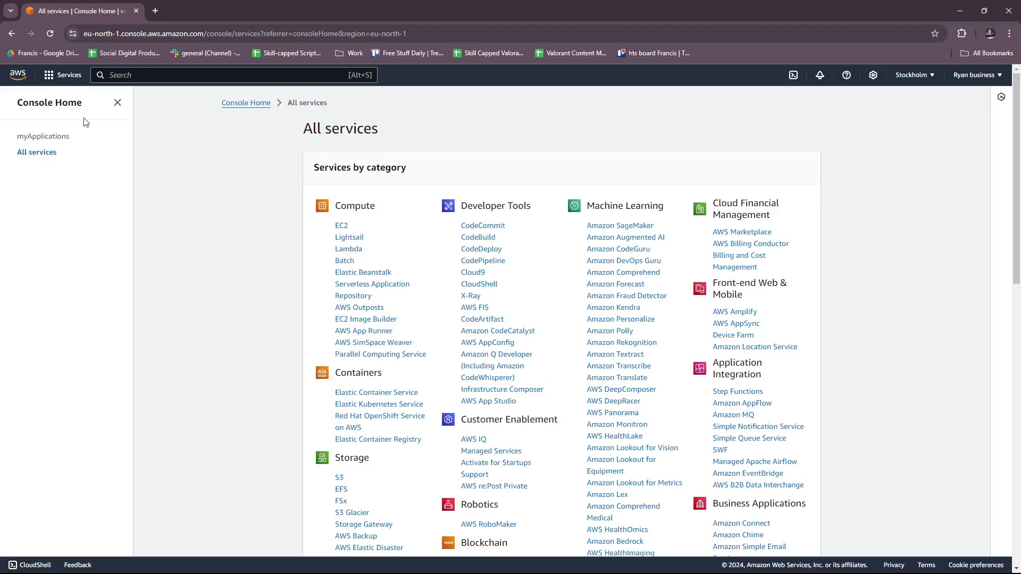
left_click(118, 103)
left_click(10, 96)
left_click(44, 136)
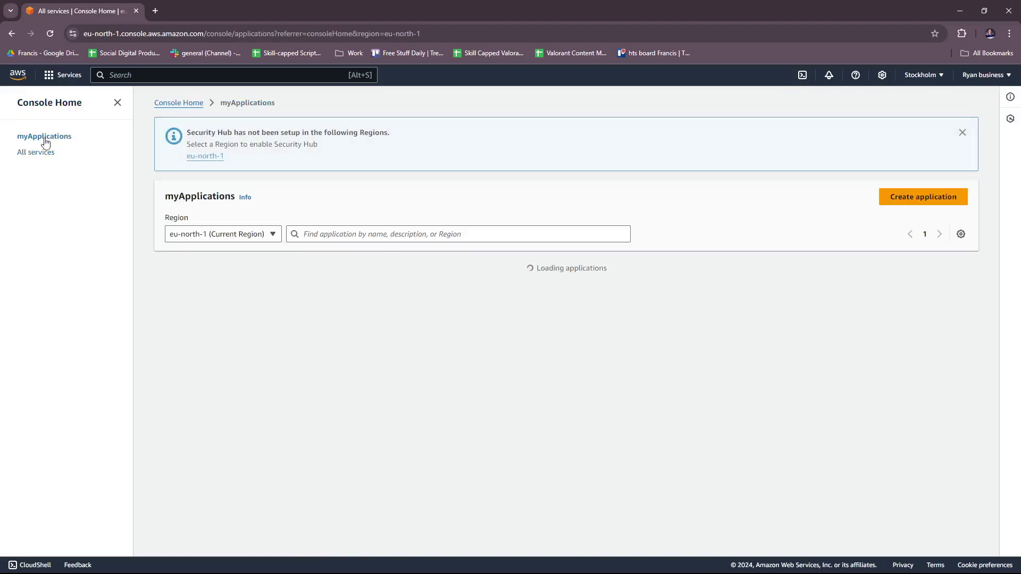
Go back to Console Home and open the AWS Health Dashboard from its widget to examine the account's open and recent issues
left_click(192, 106)
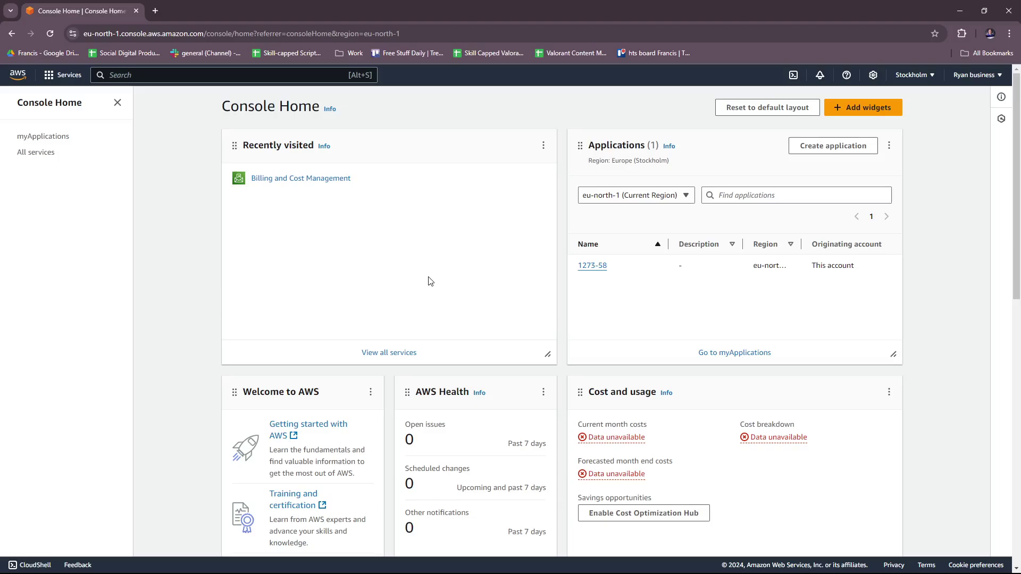
scroll(430, 281, "down", 4)
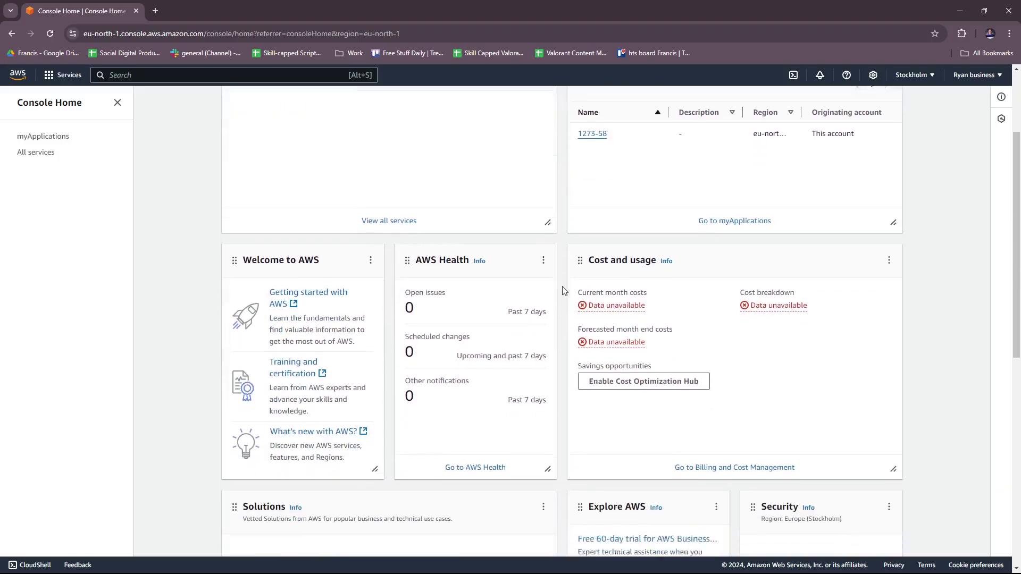
left_click(476, 388)
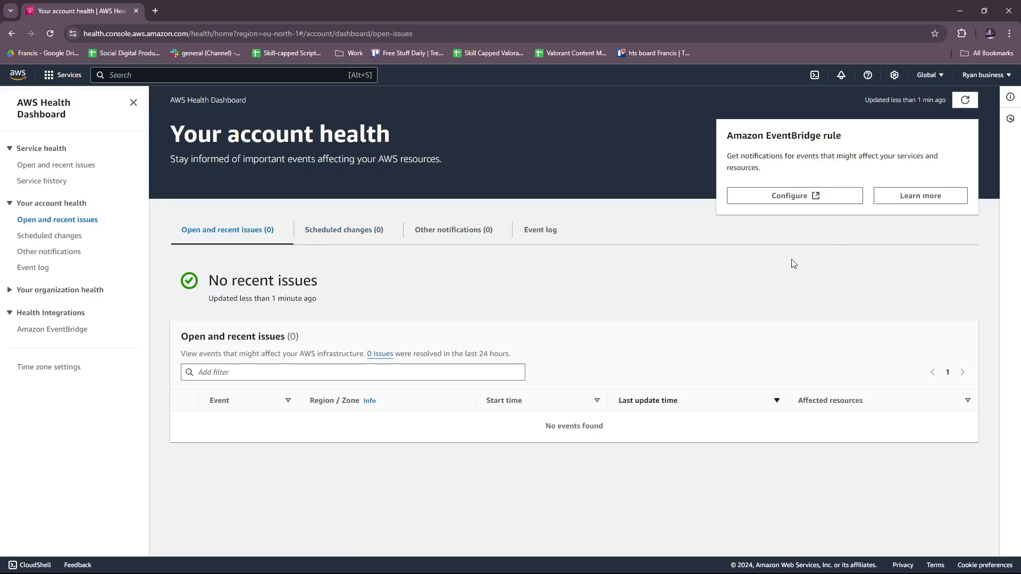
Return from the health dashboard to Console Home and look over the Solutions, Explore AWS, Security and remaining widgets
left_click(11, 34)
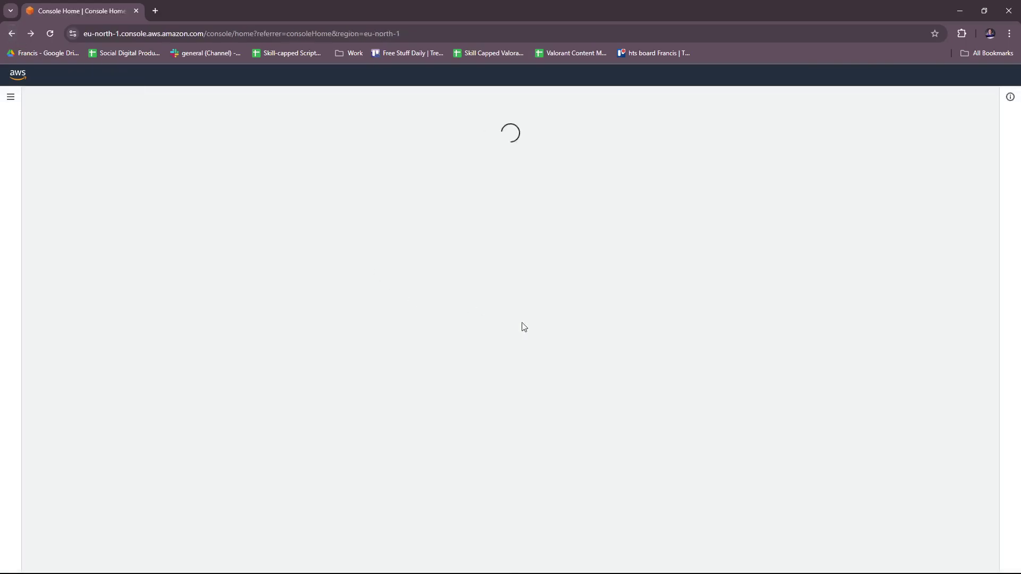
scroll(563, 340, "down", 3)
scroll(591, 338, "down", 4)
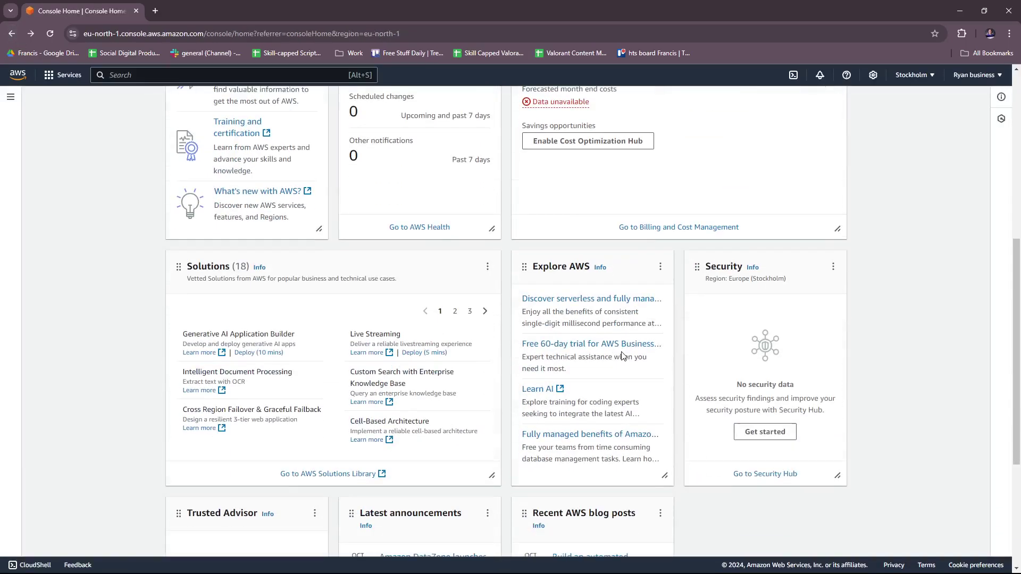
scroll(627, 355, "down", 2)
scroll(627, 355, "up", 7)
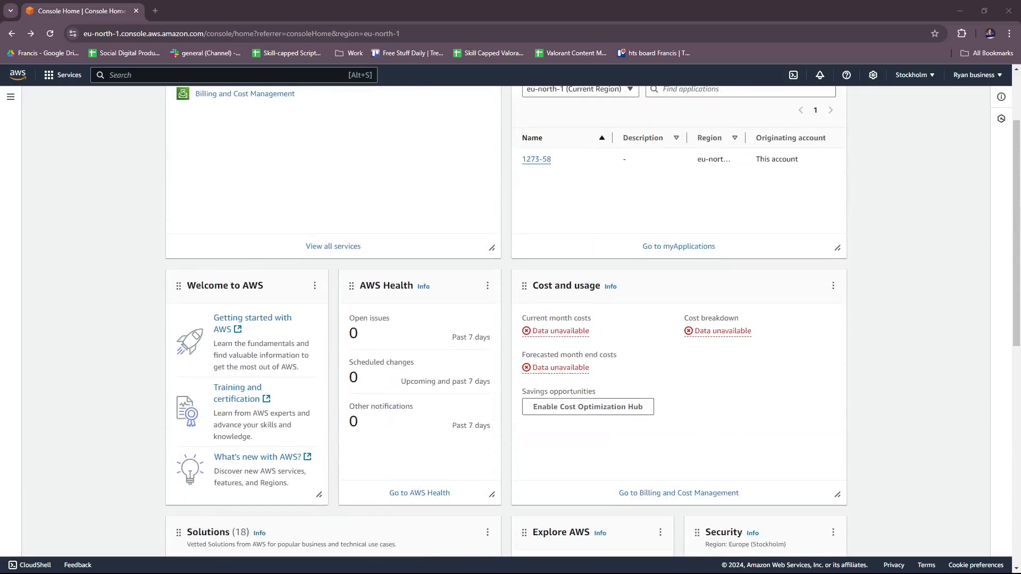